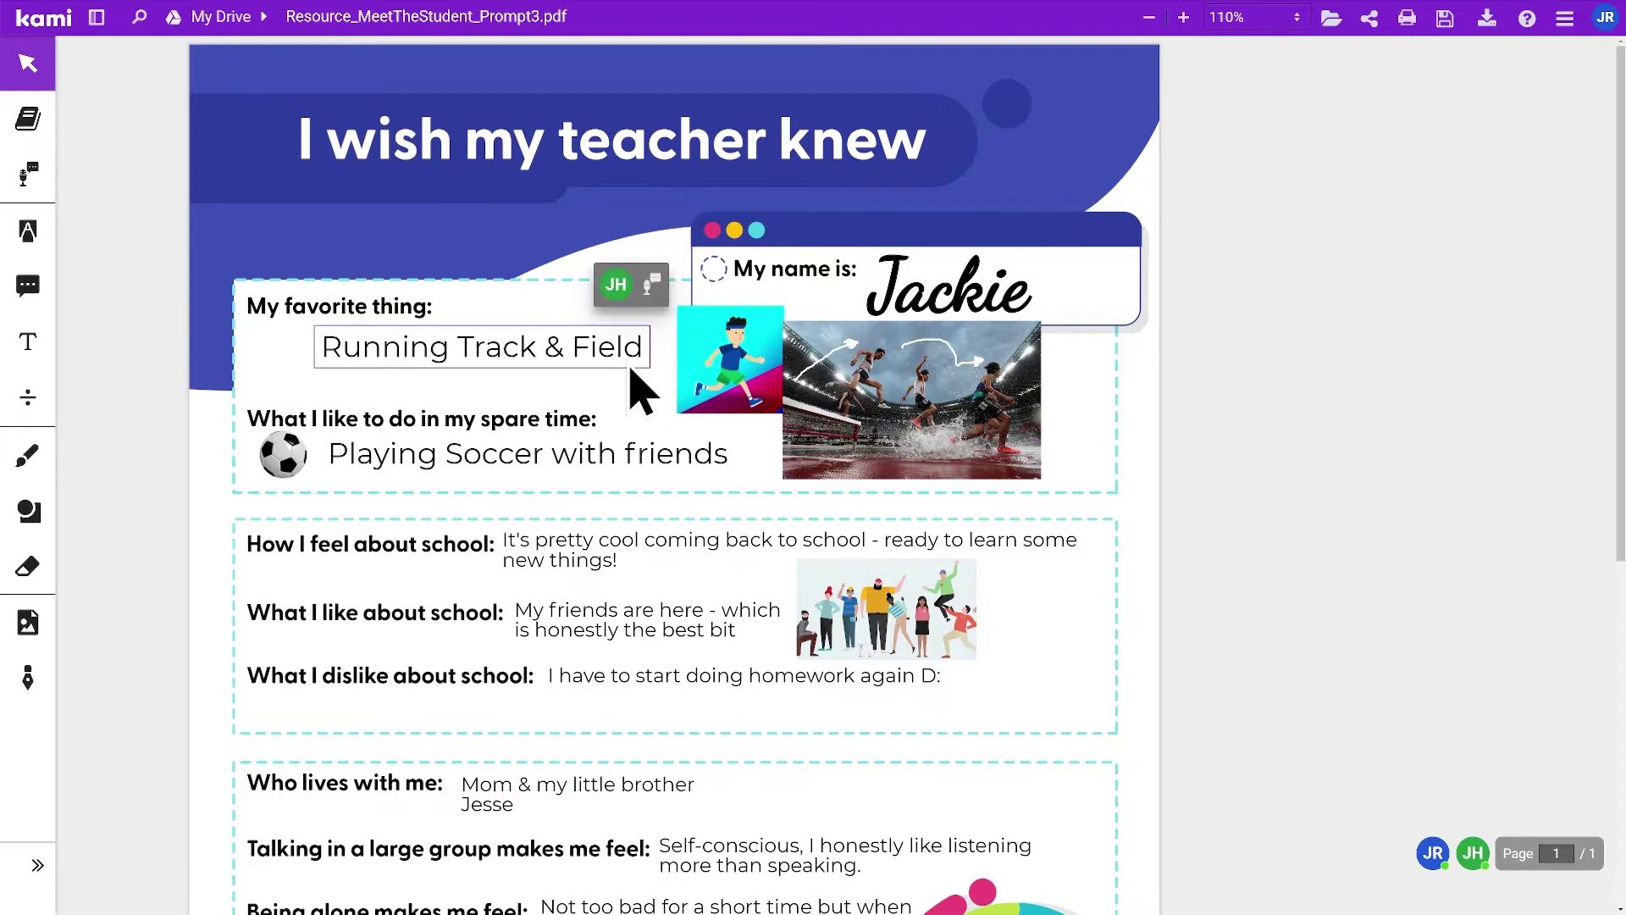
Post a text comment after 'Playing Soccer with friends' asking the student to profile a popular soccer player.
scroll(656, 406, down, 3)
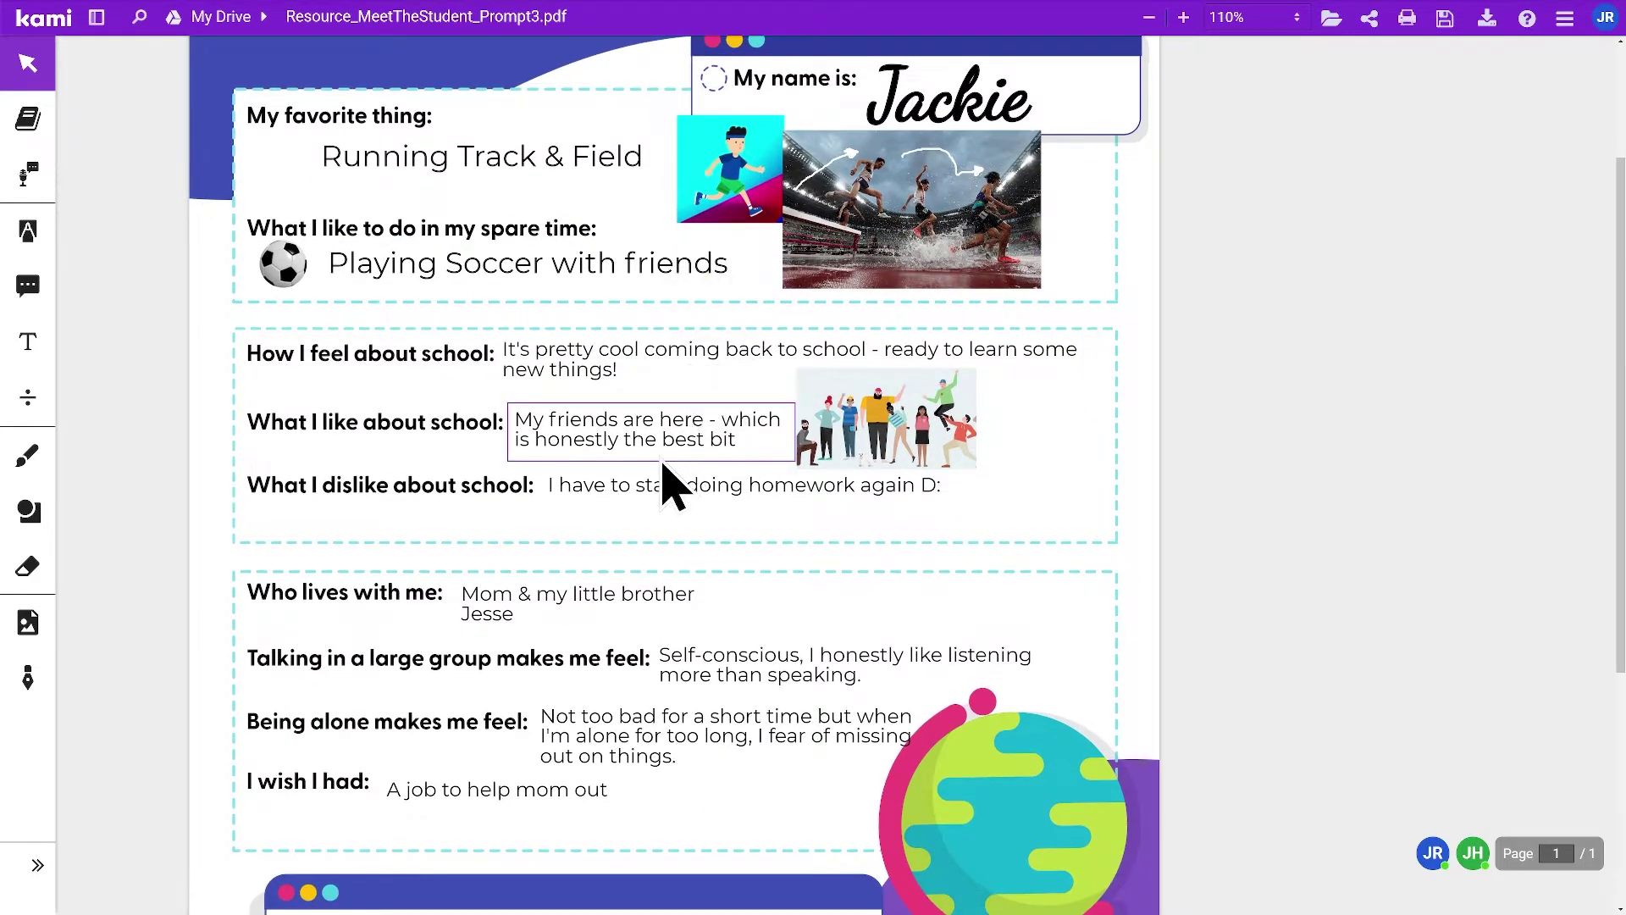
scroll(682, 516, up, 3)
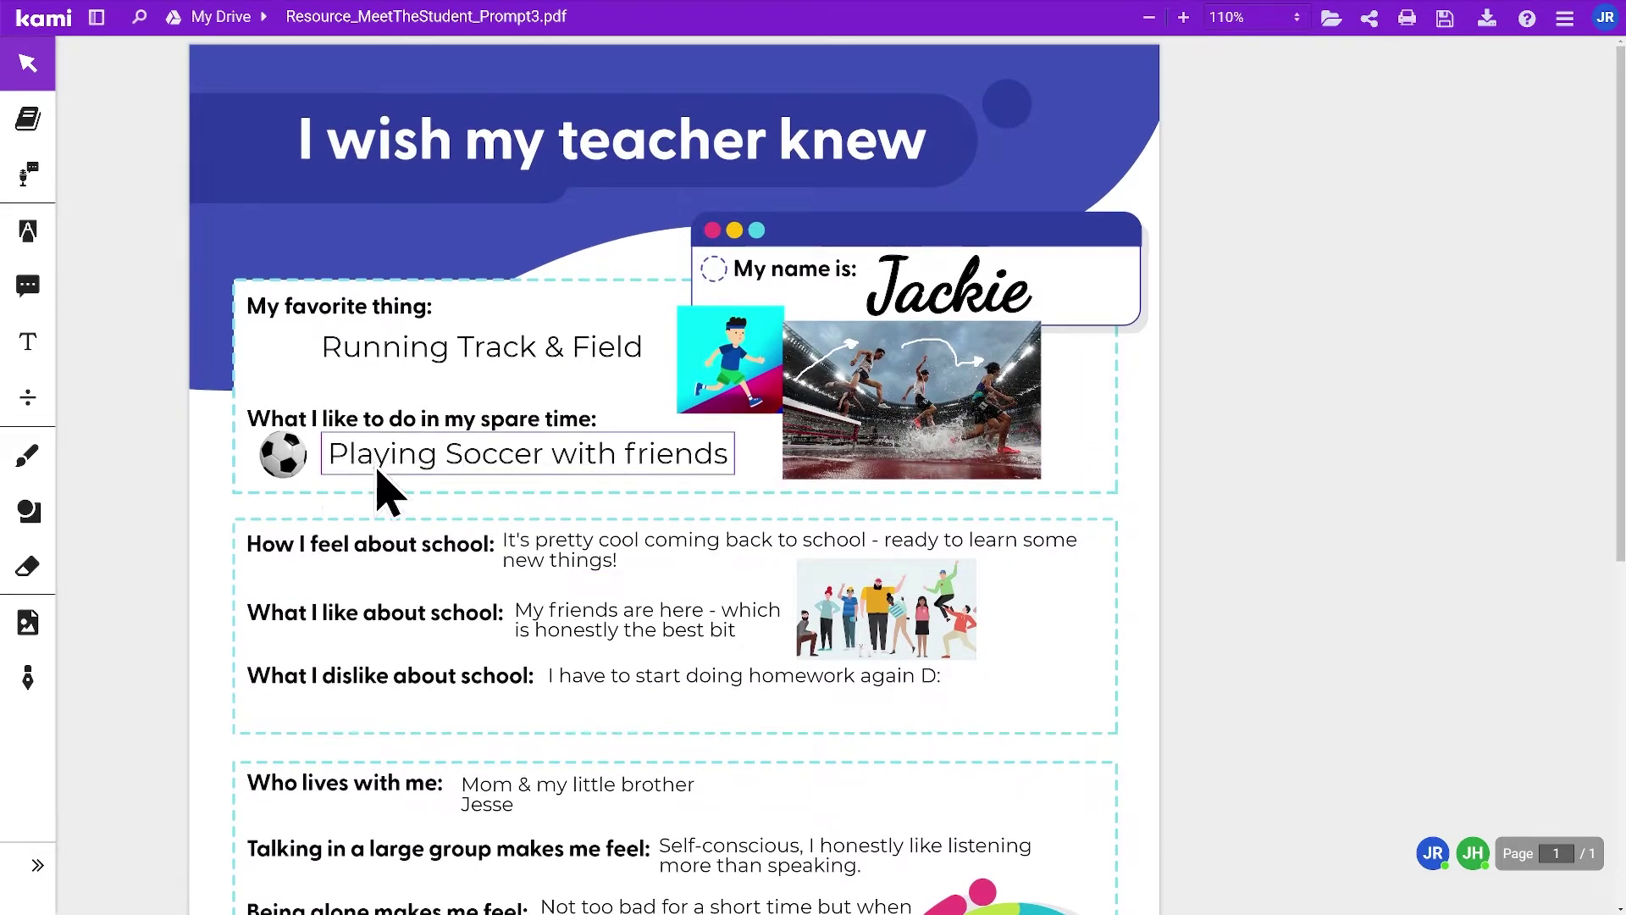
click(28, 285)
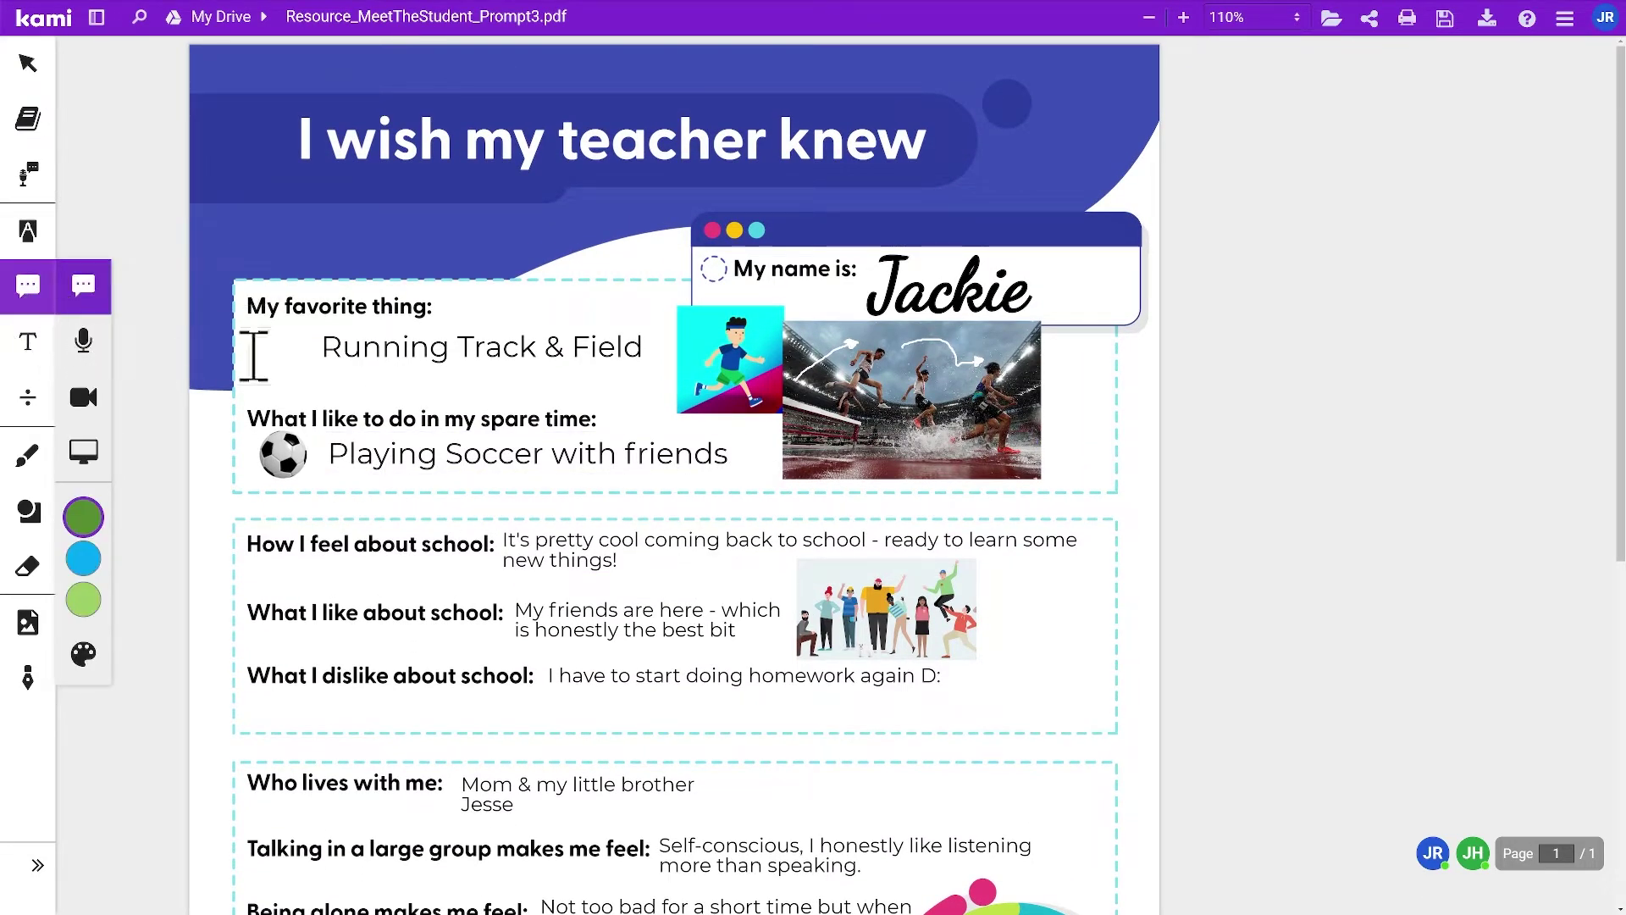
click(745, 454)
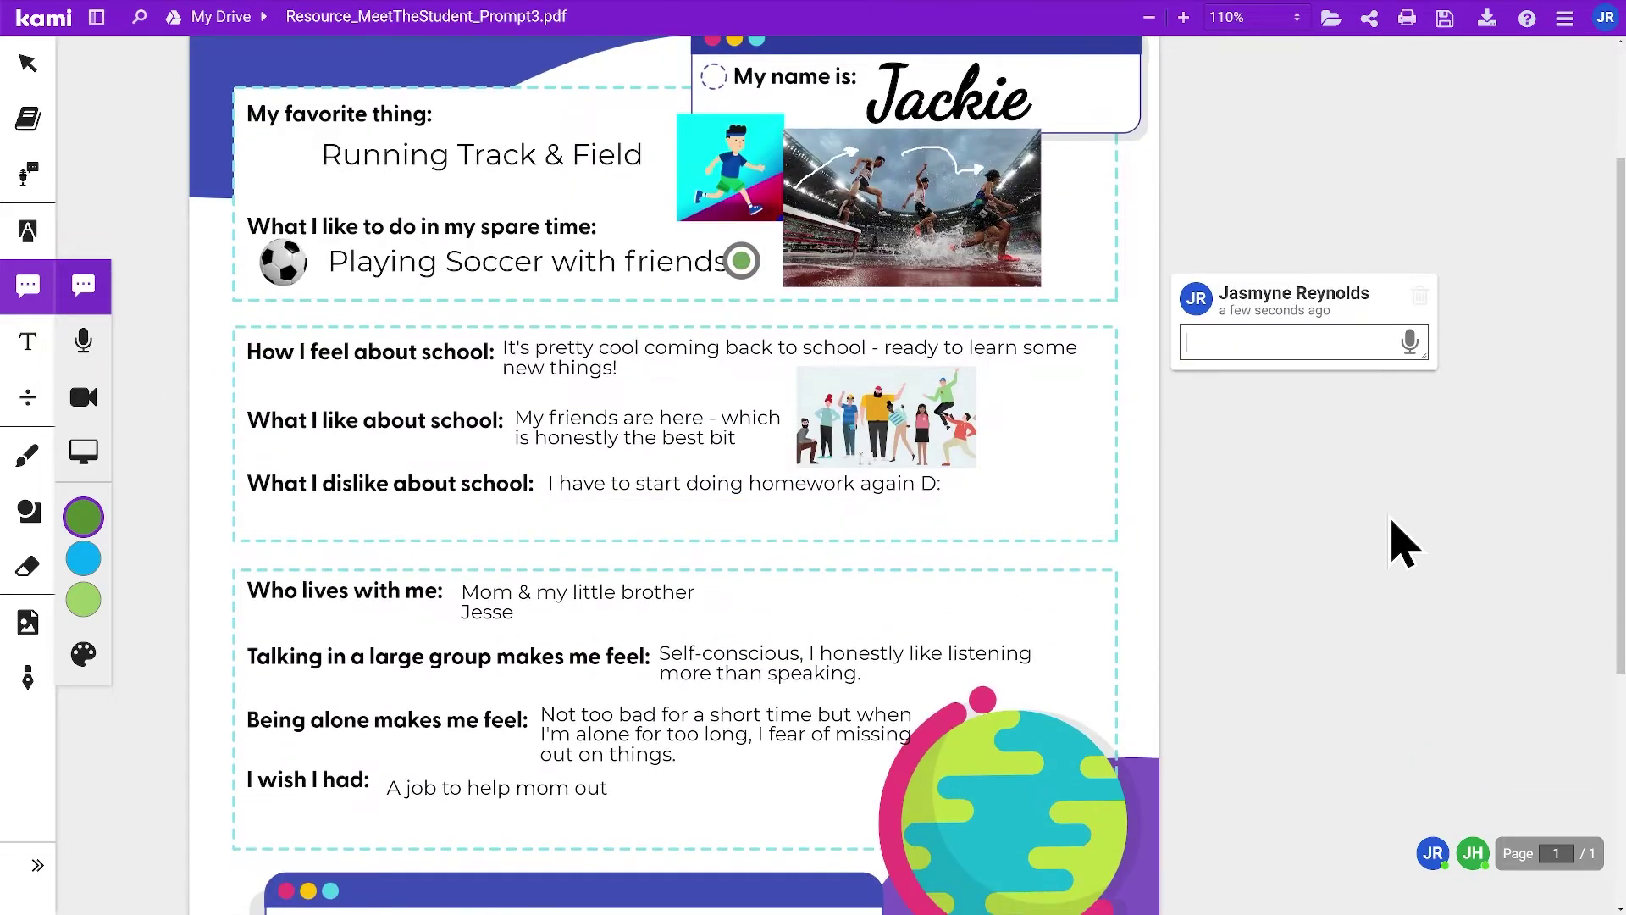
text(Hey Jackie! Would you like to profile a)
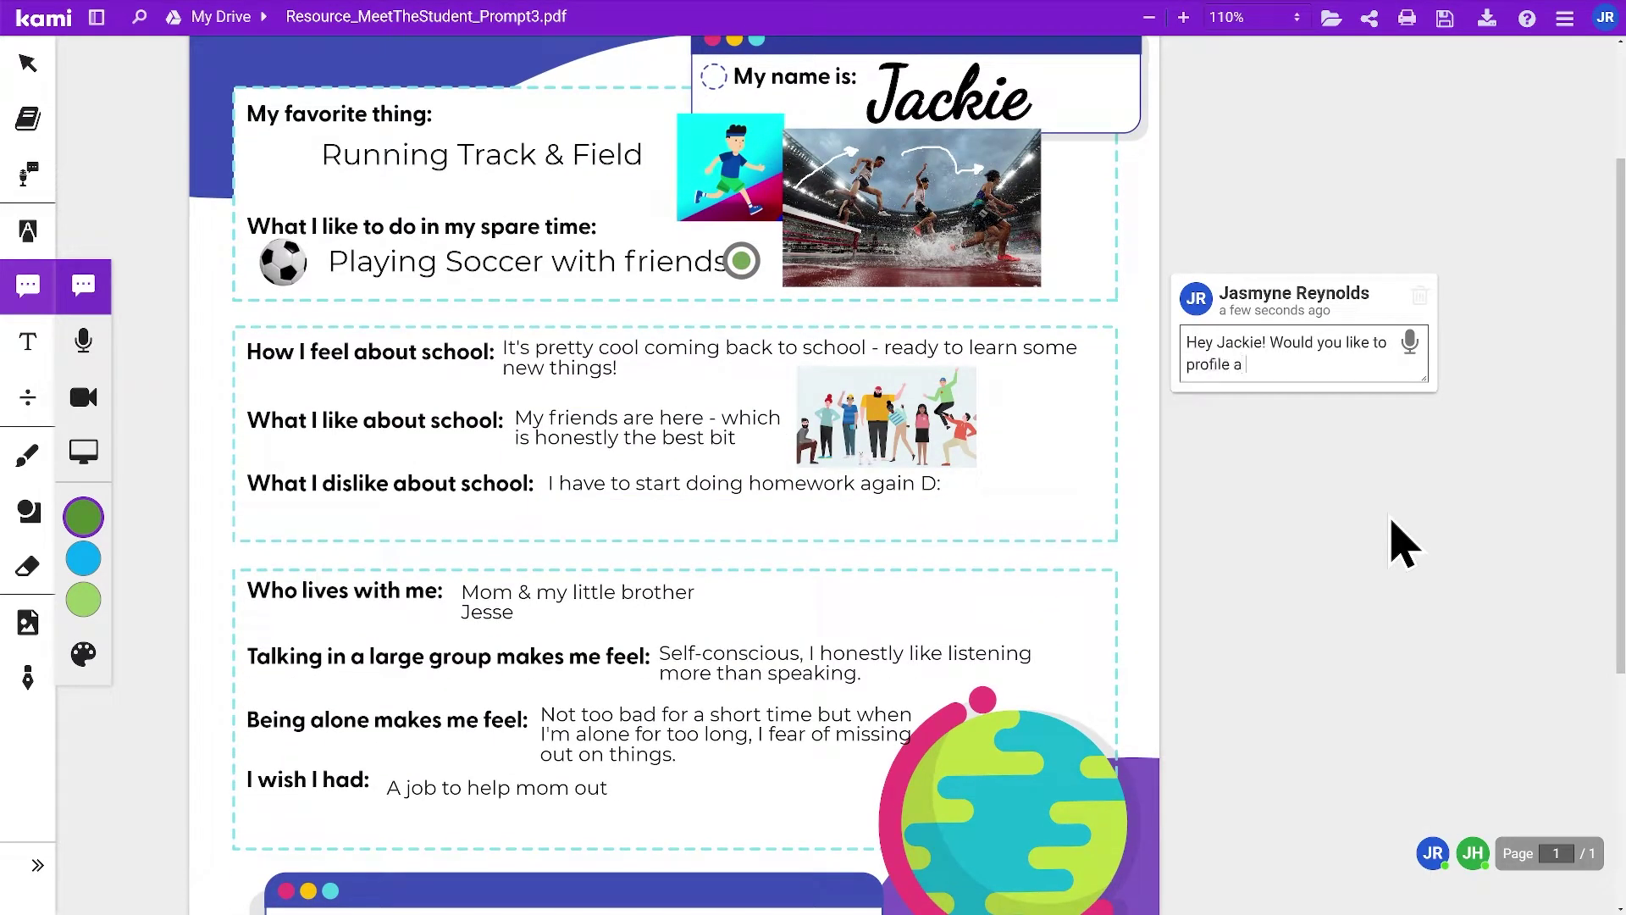
text( popular soccer player for the assignment next week?)
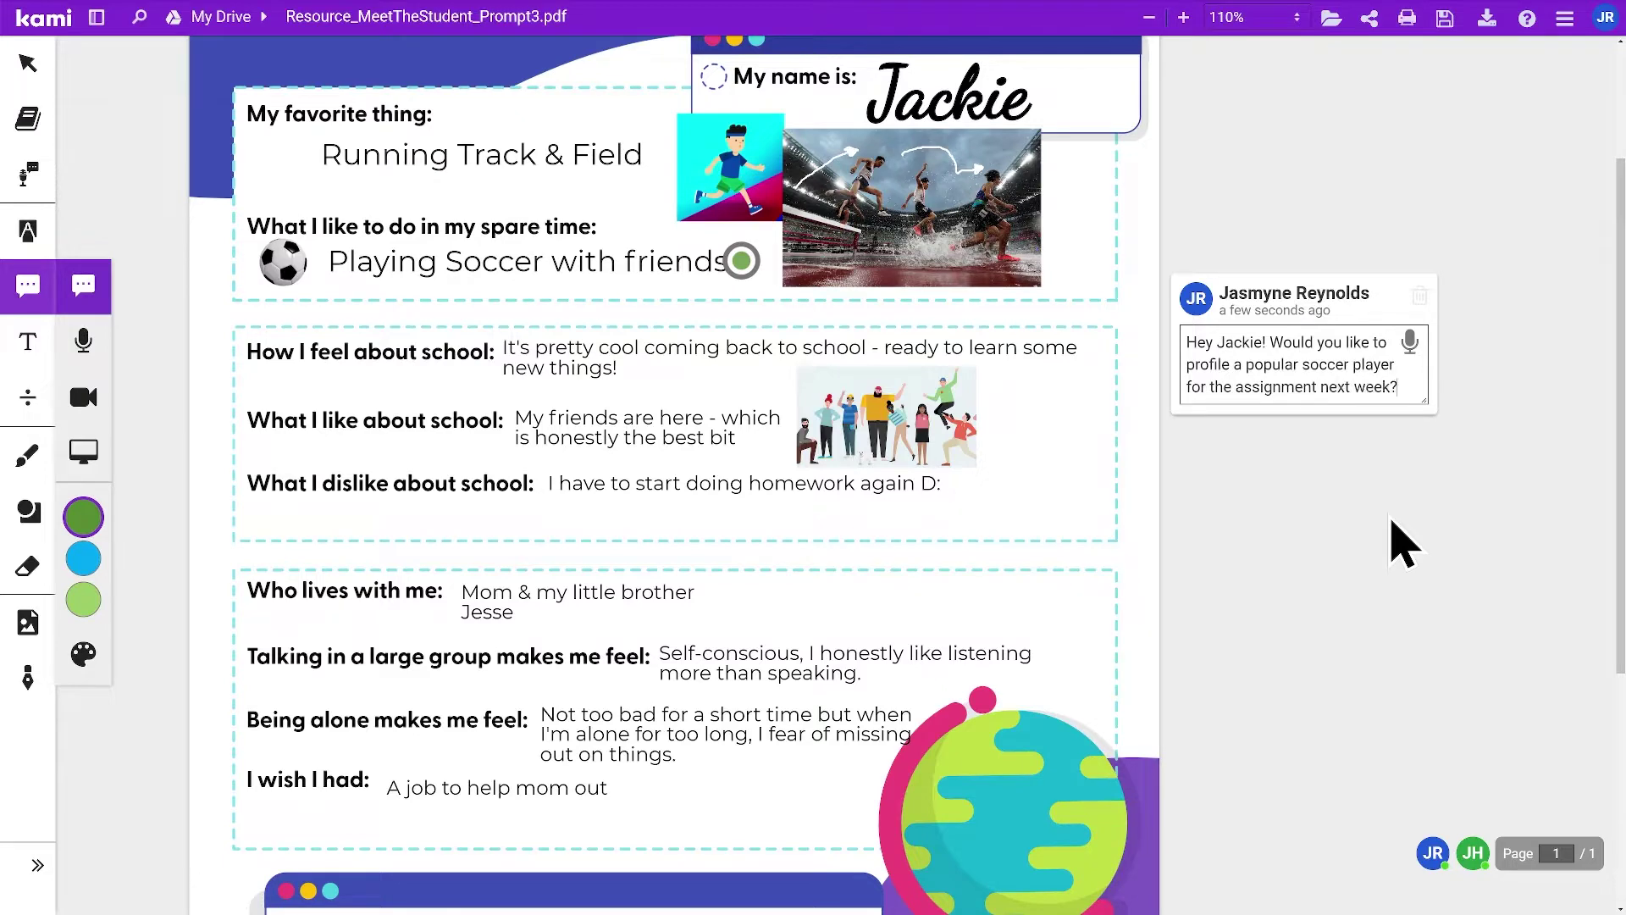
click(1402, 542)
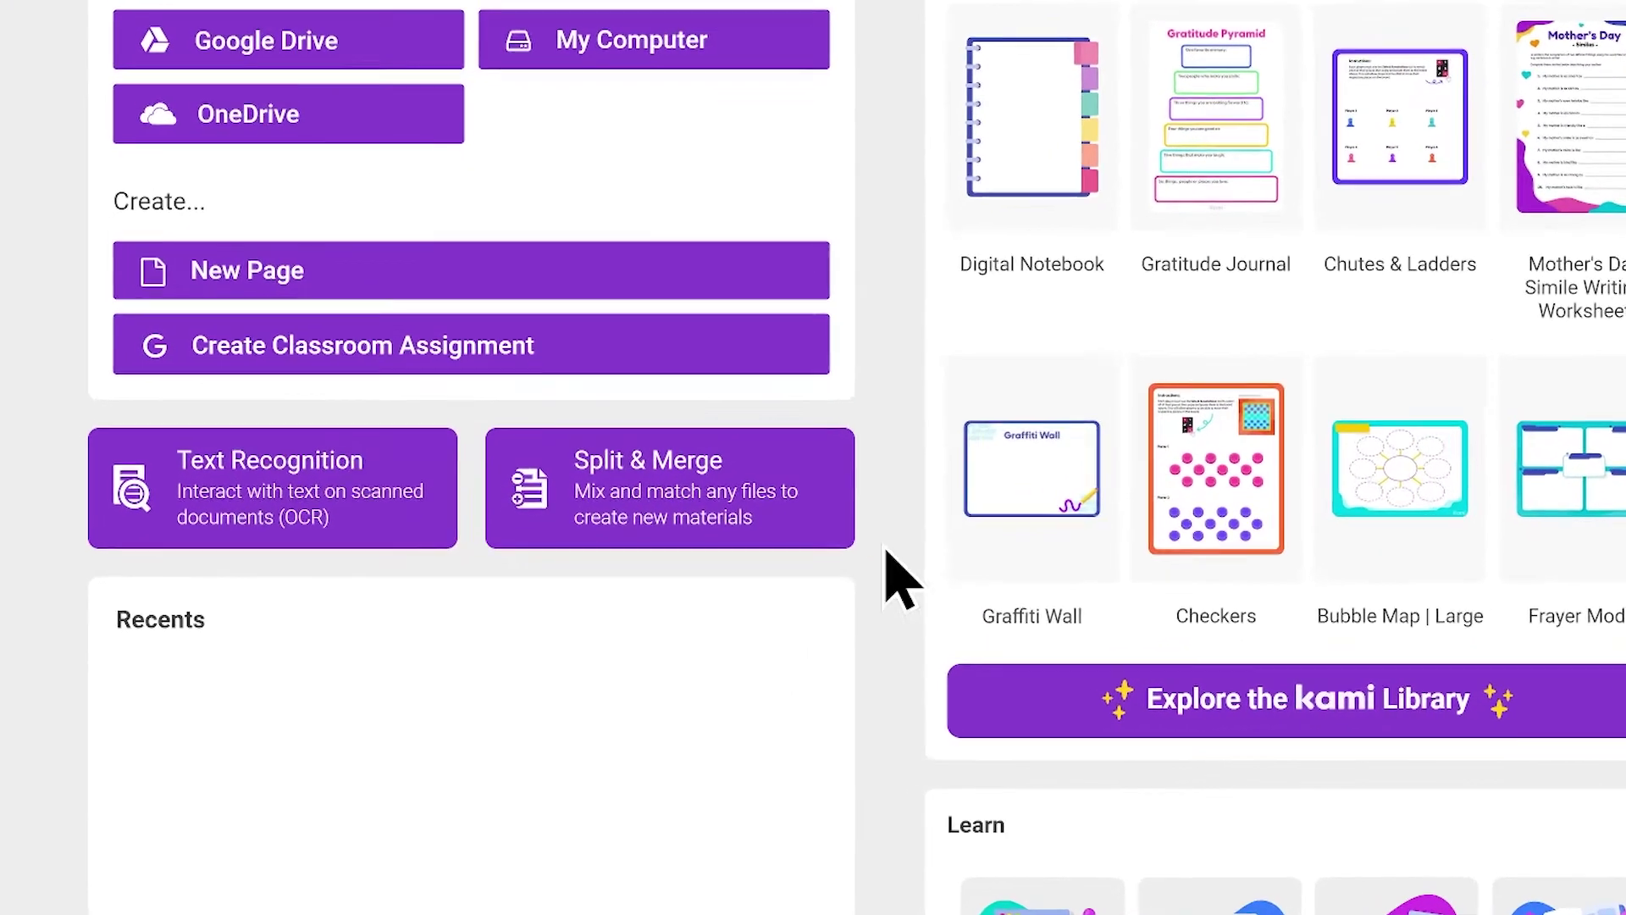
Launch Split & Merge from the Kami home page.
click(860, 457)
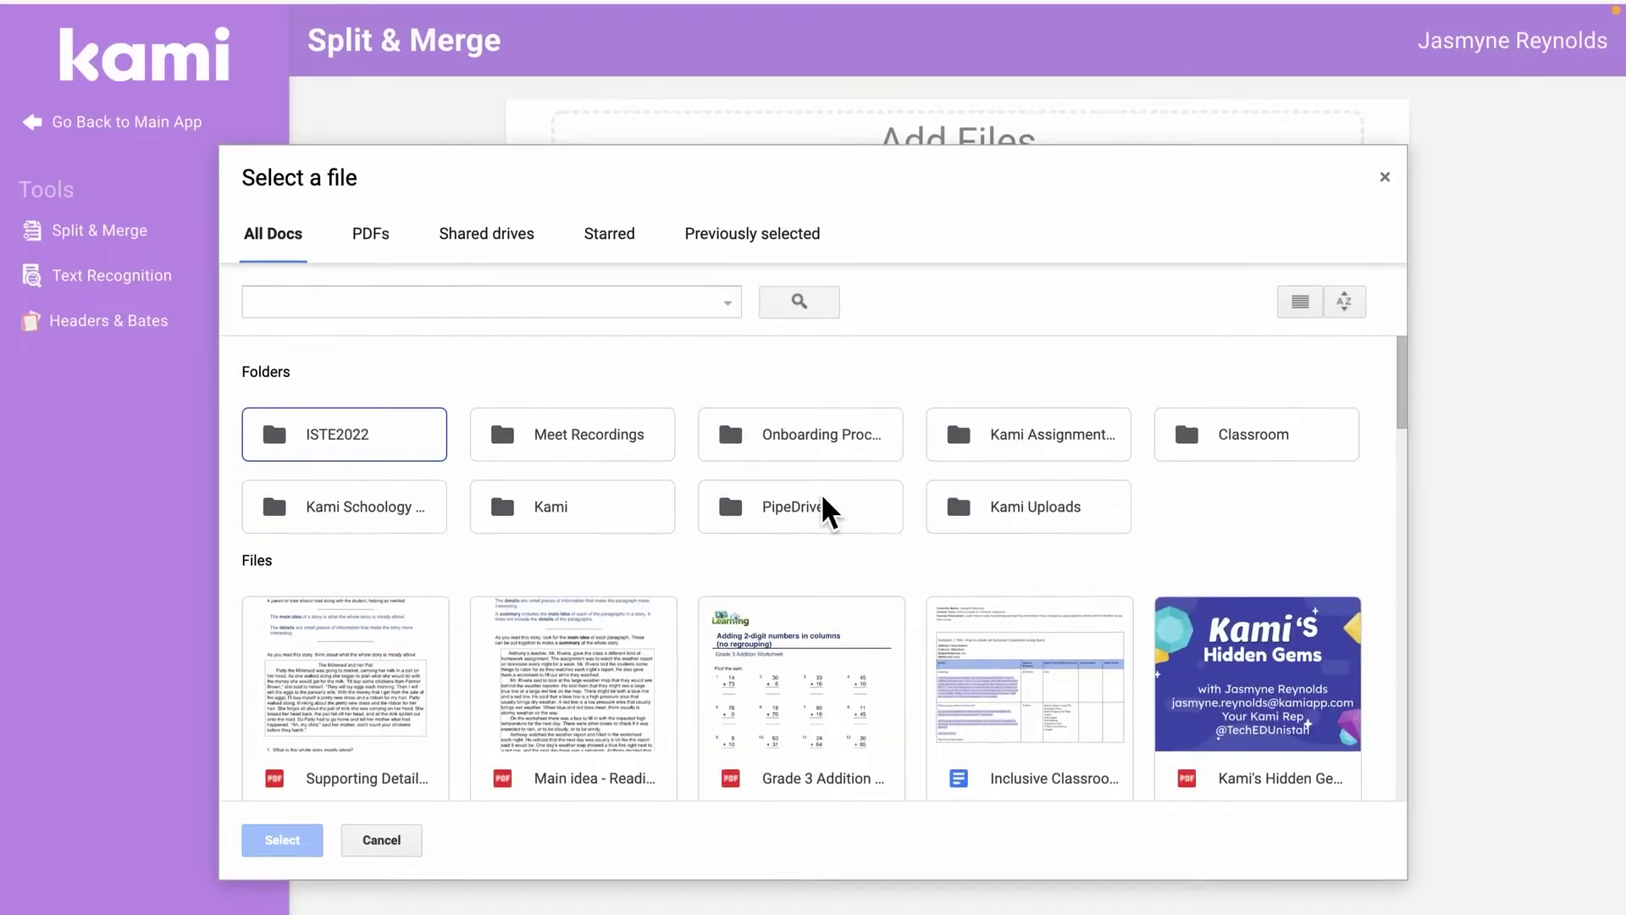
Select the Grade 3 Addition and Main idea worksheets in the file picker and add them.
scroll(823, 500, down, 3)
scroll(820, 491, up, 1)
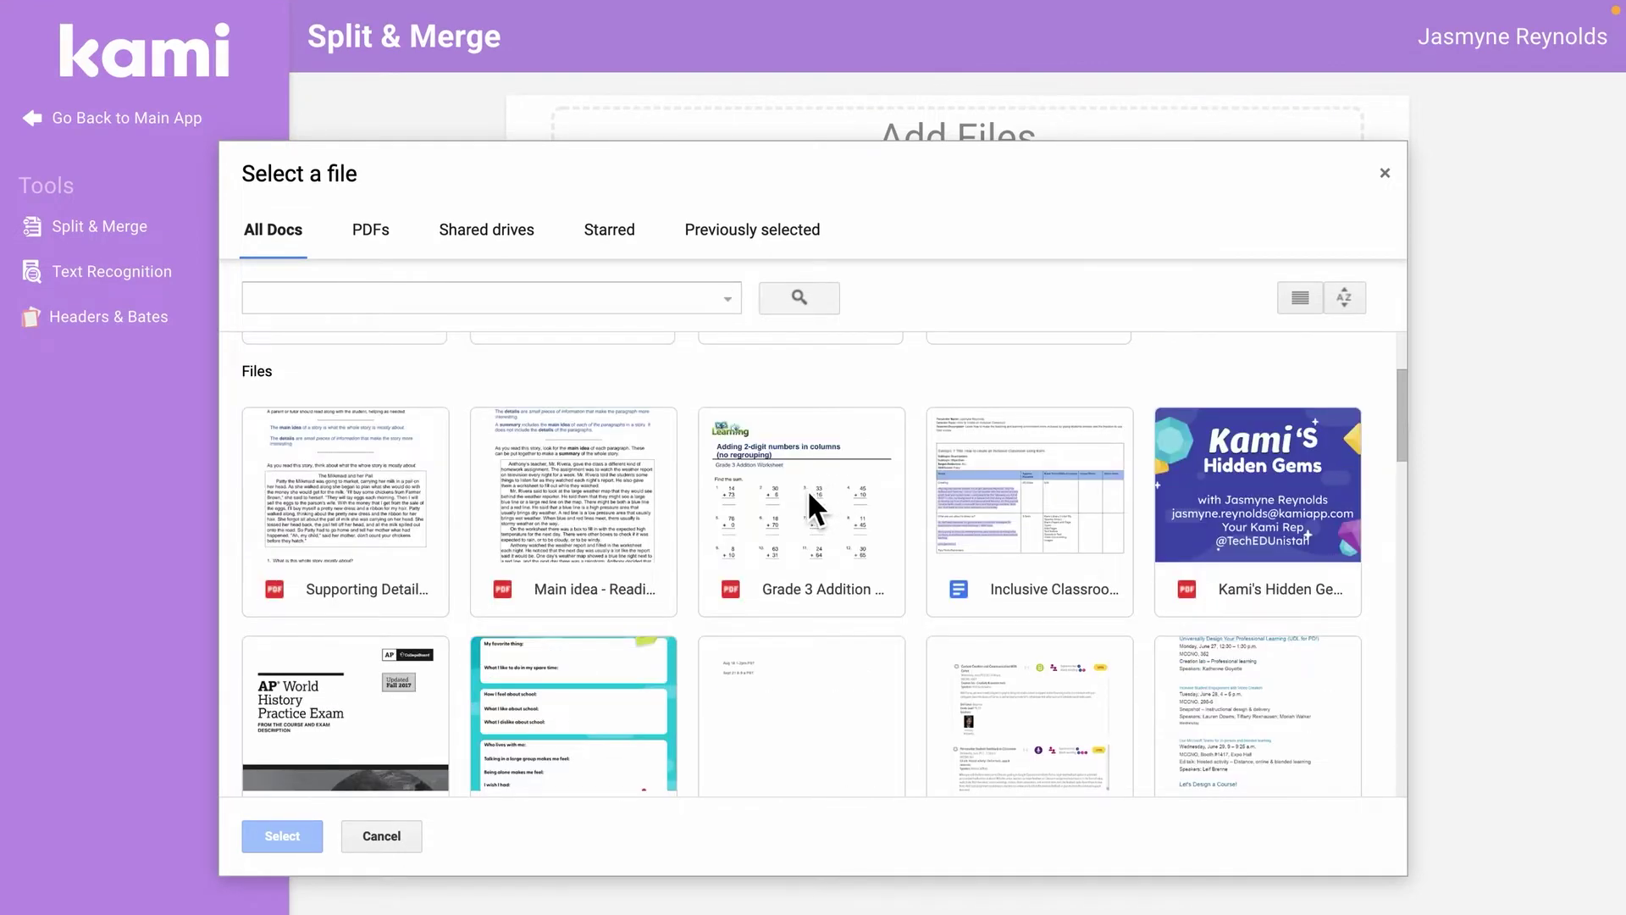
click(805, 508)
scroll(806, 499, up, 3)
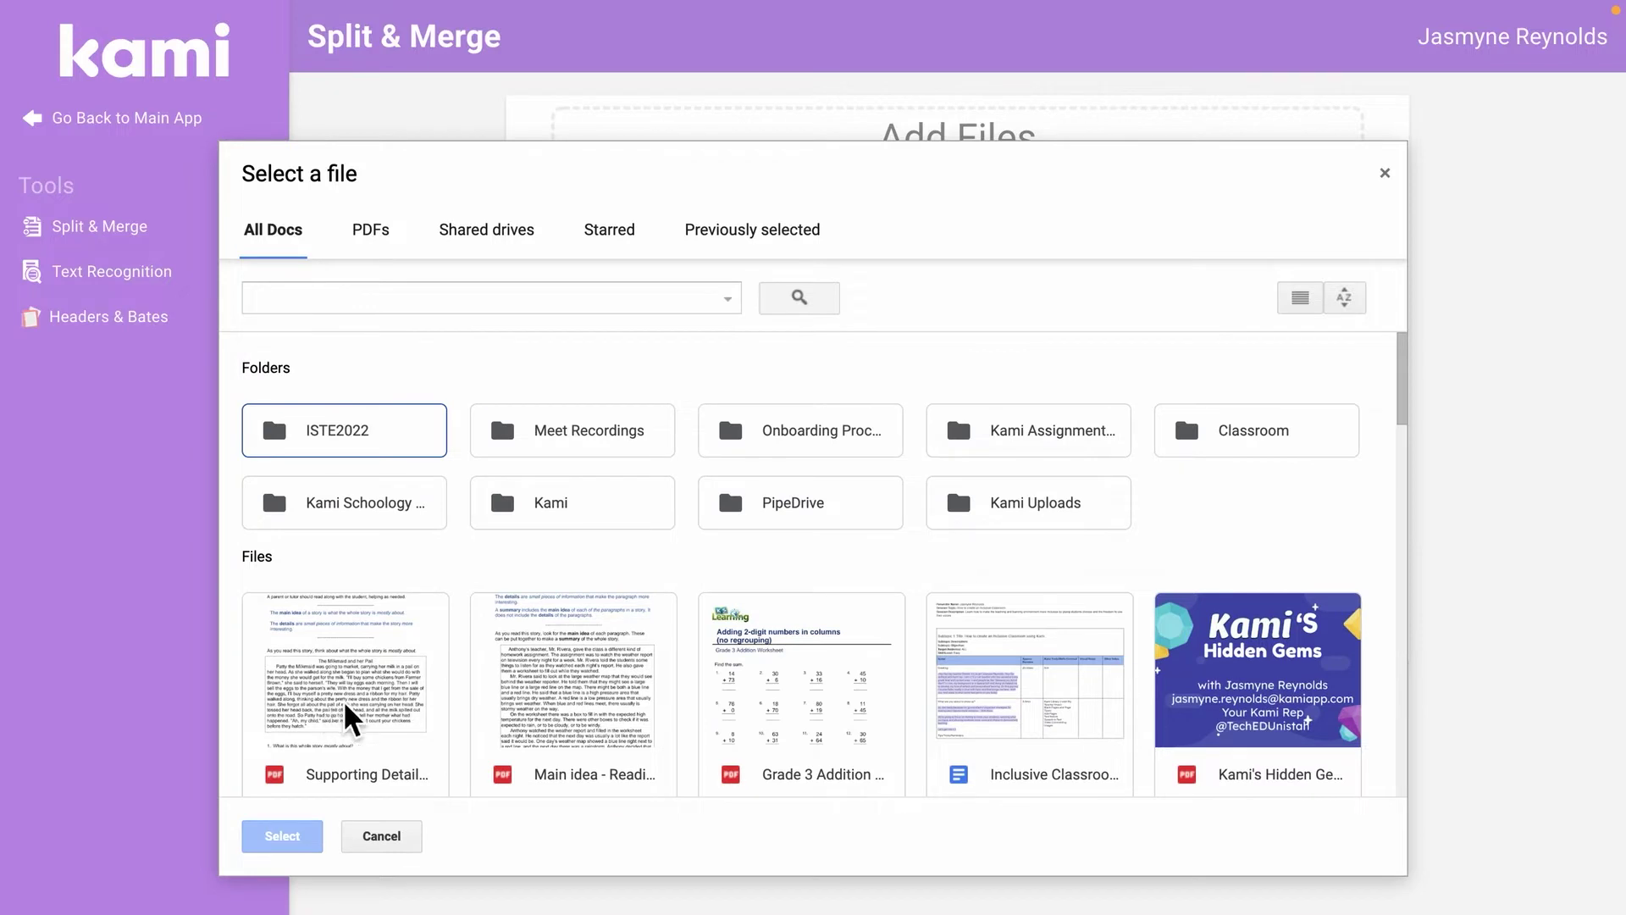
click(533, 703)
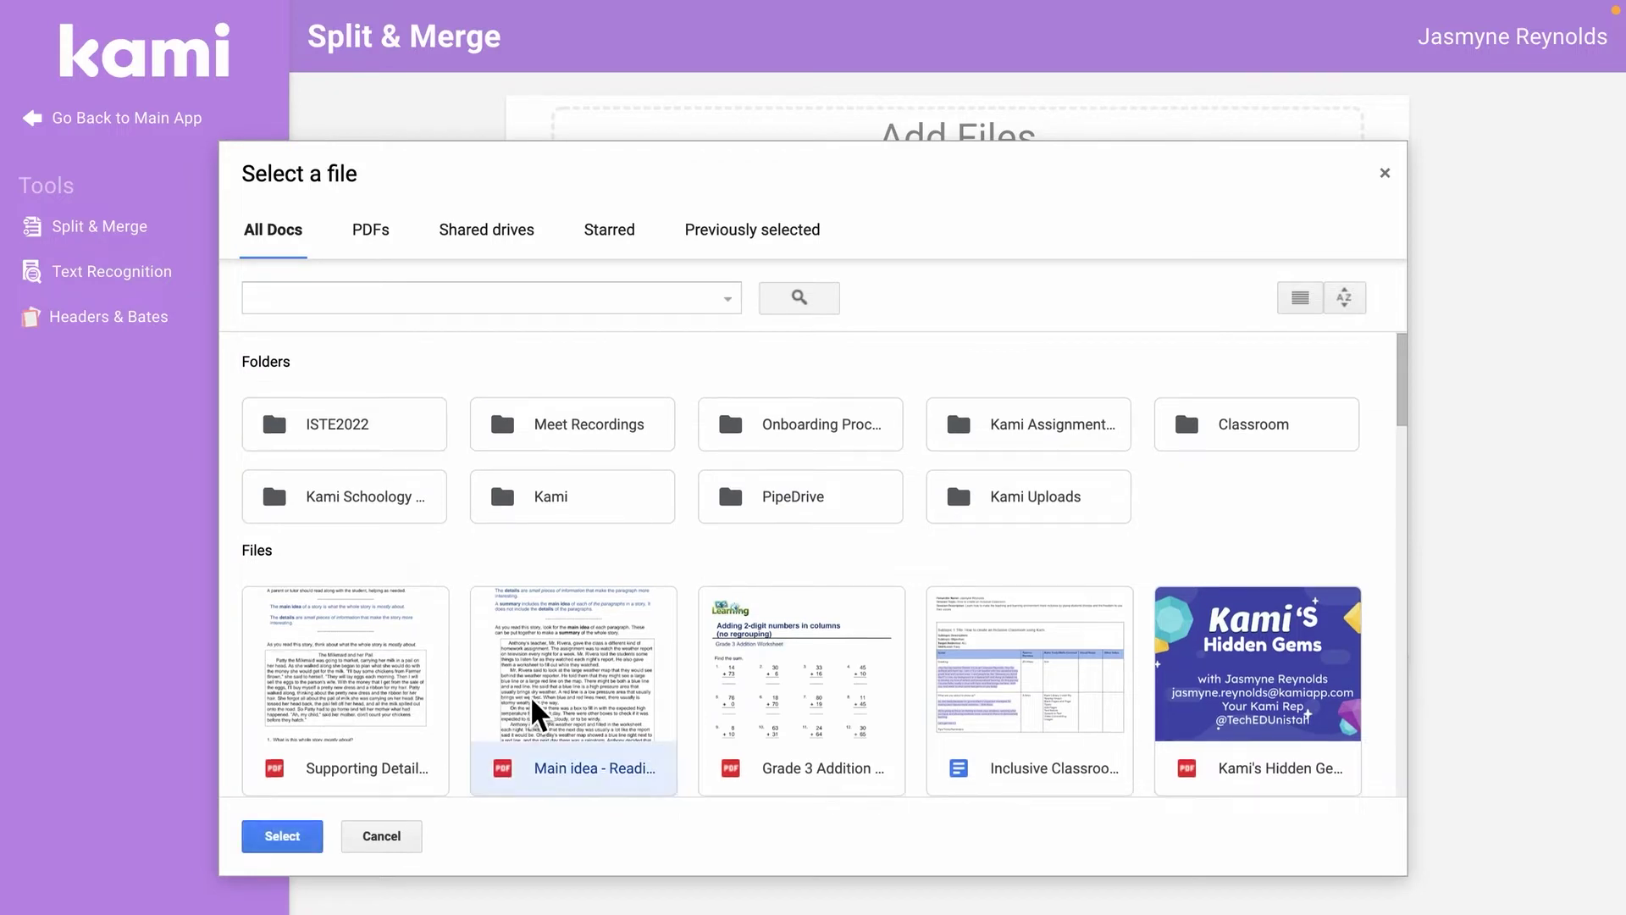
click(289, 834)
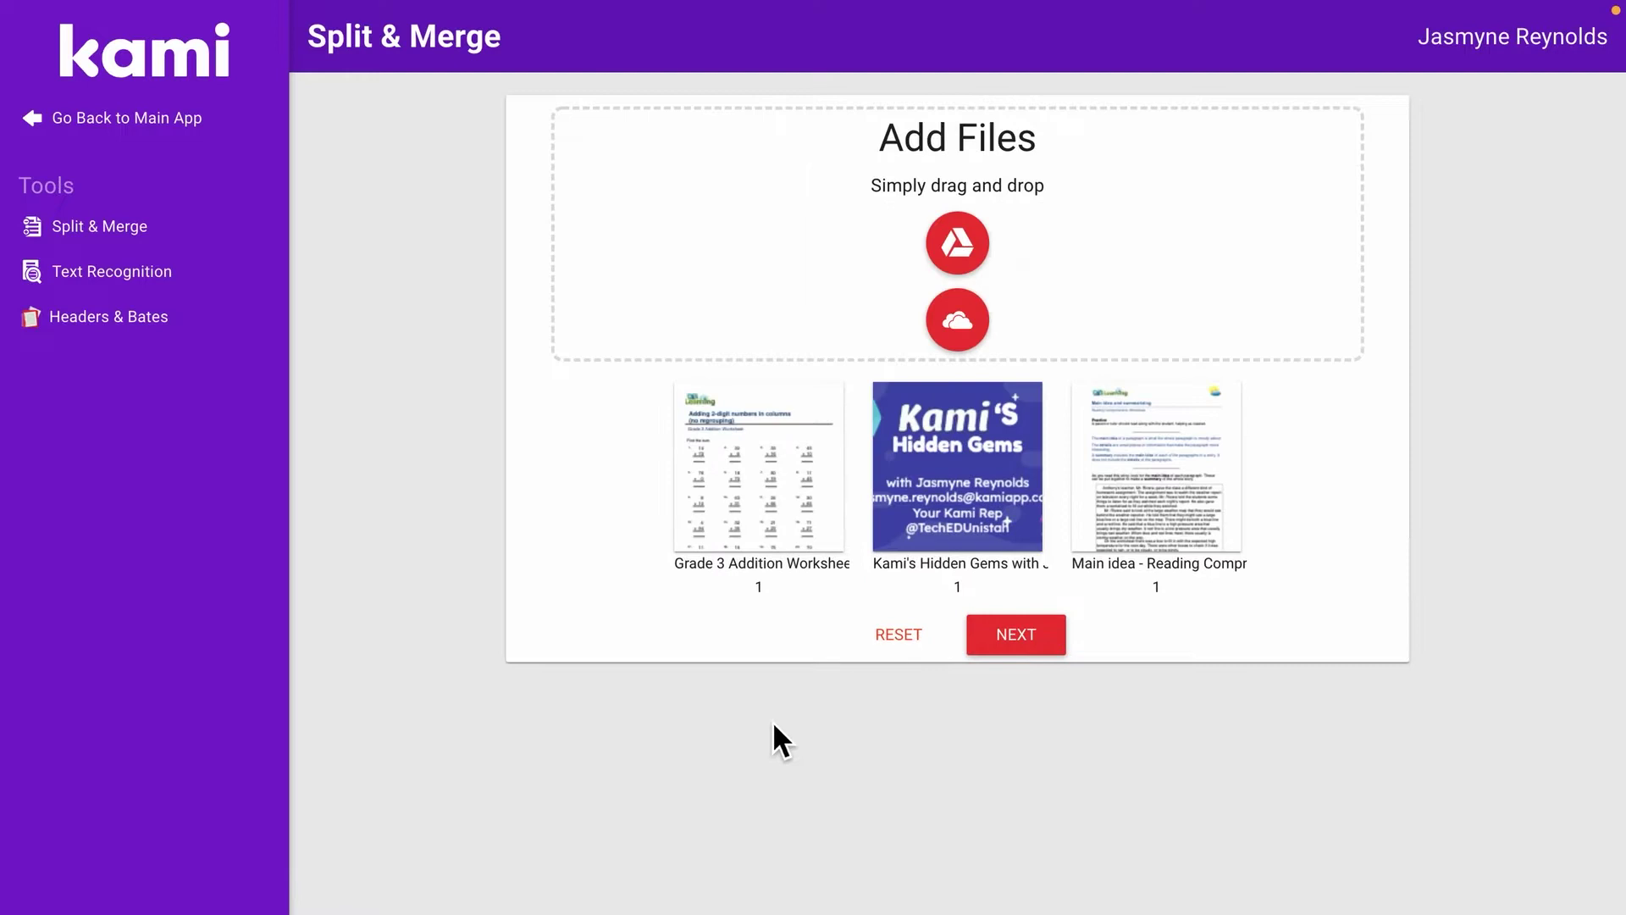
Continue to the page-by-page view and preview page 1 of the Grade 3 worksheet.
click(1021, 651)
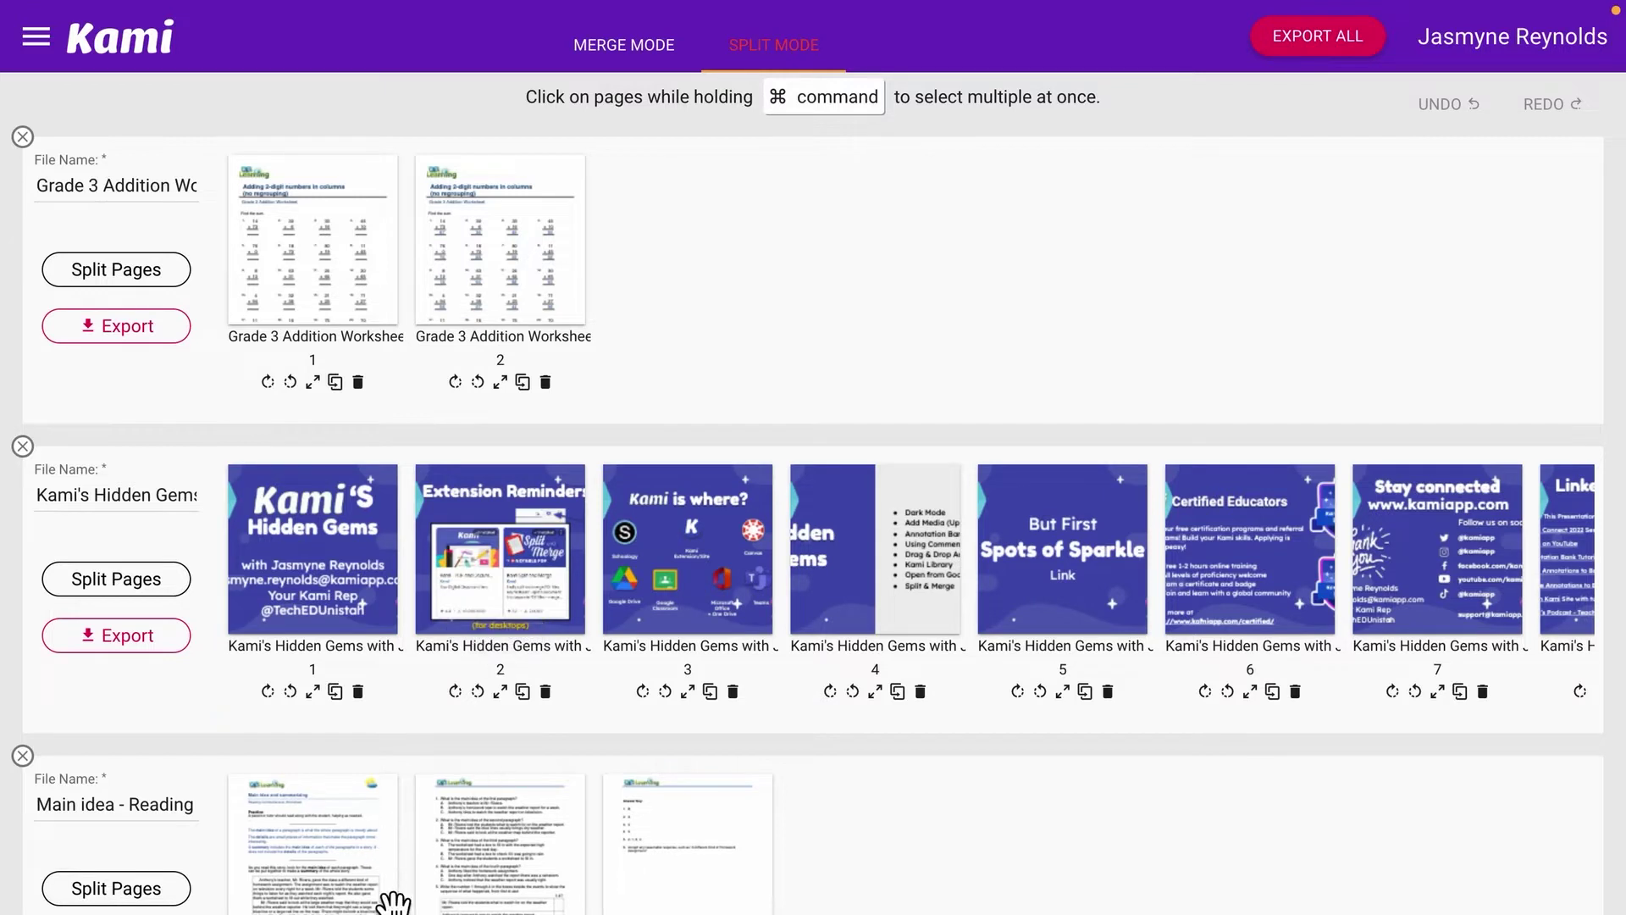
click(313, 383)
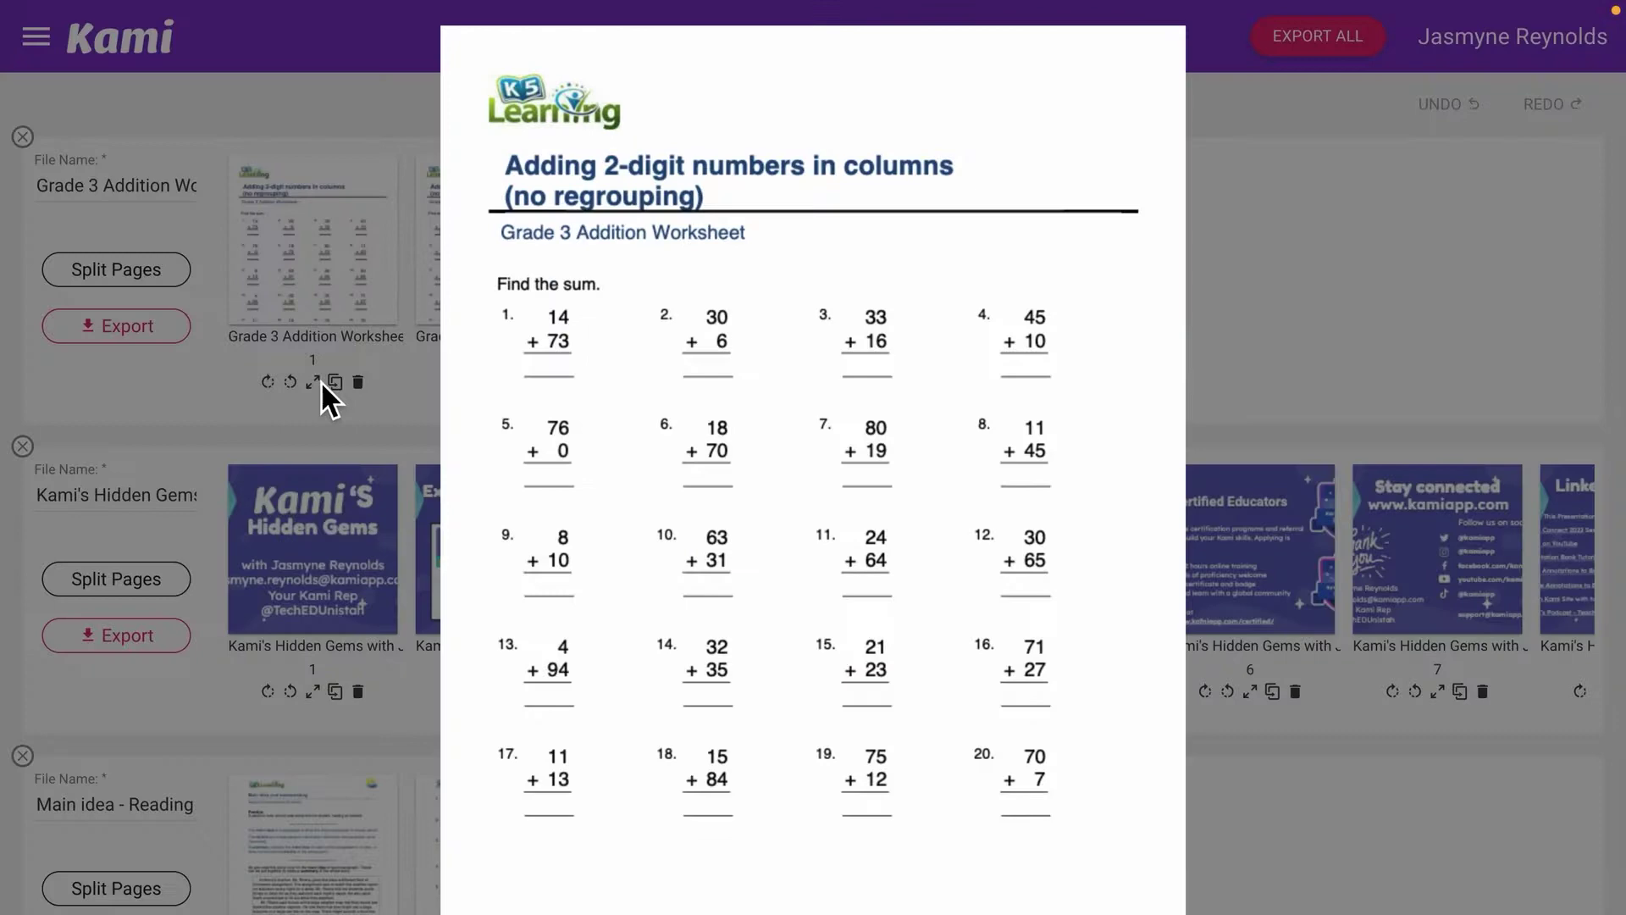
click(386, 360)
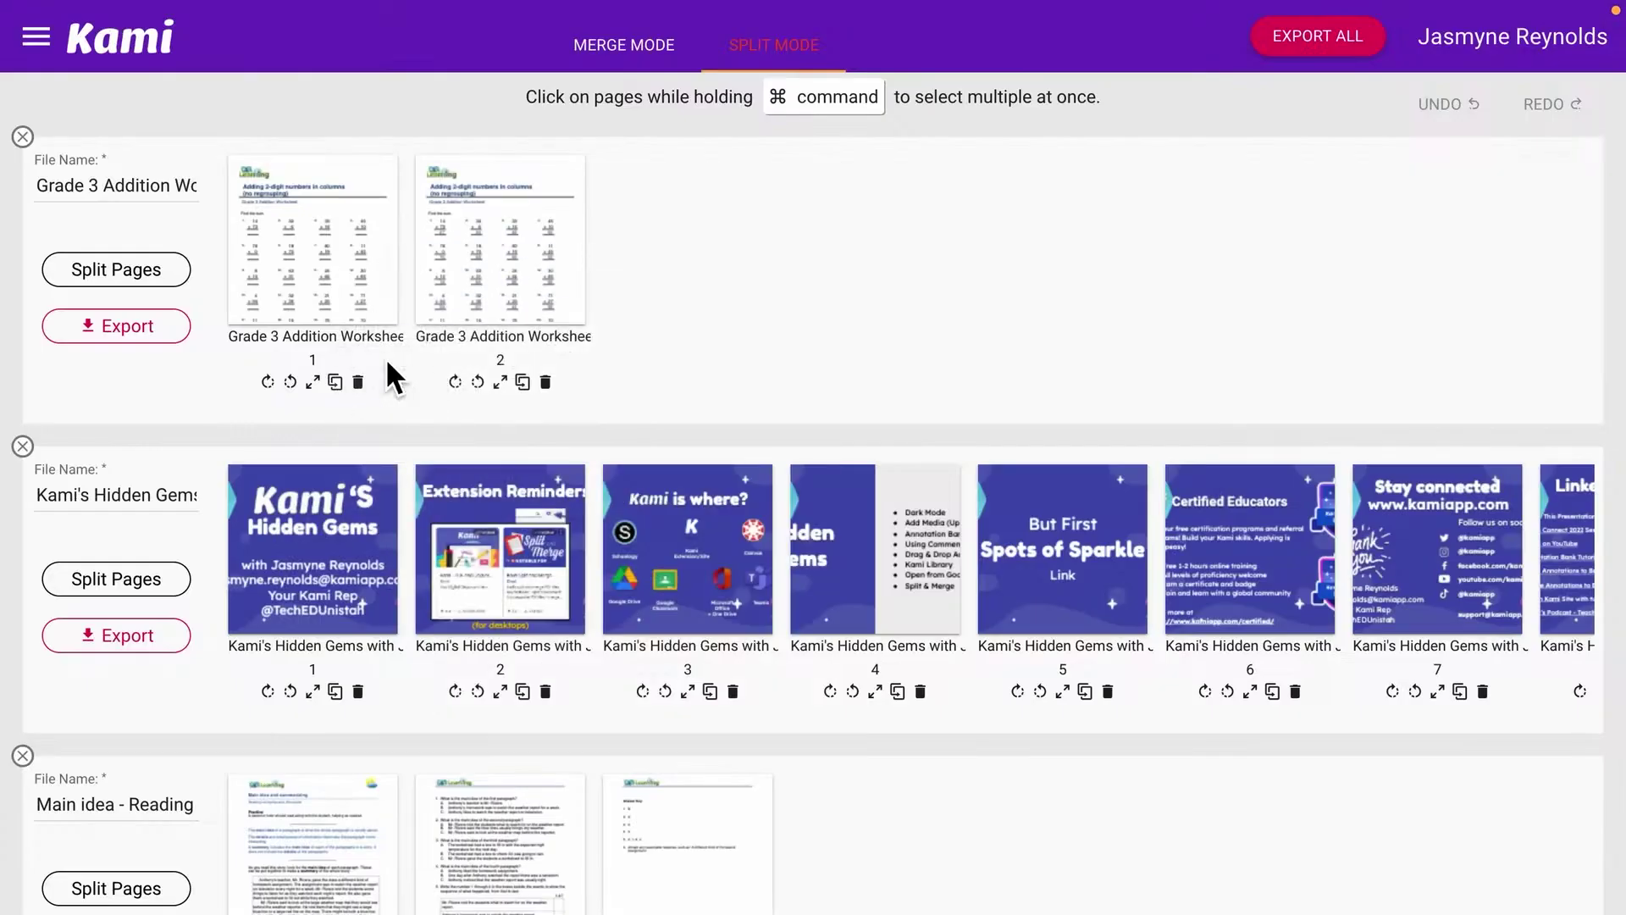
Delete the worksheet's page 2 and duplicate page 1 three times.
click(547, 383)
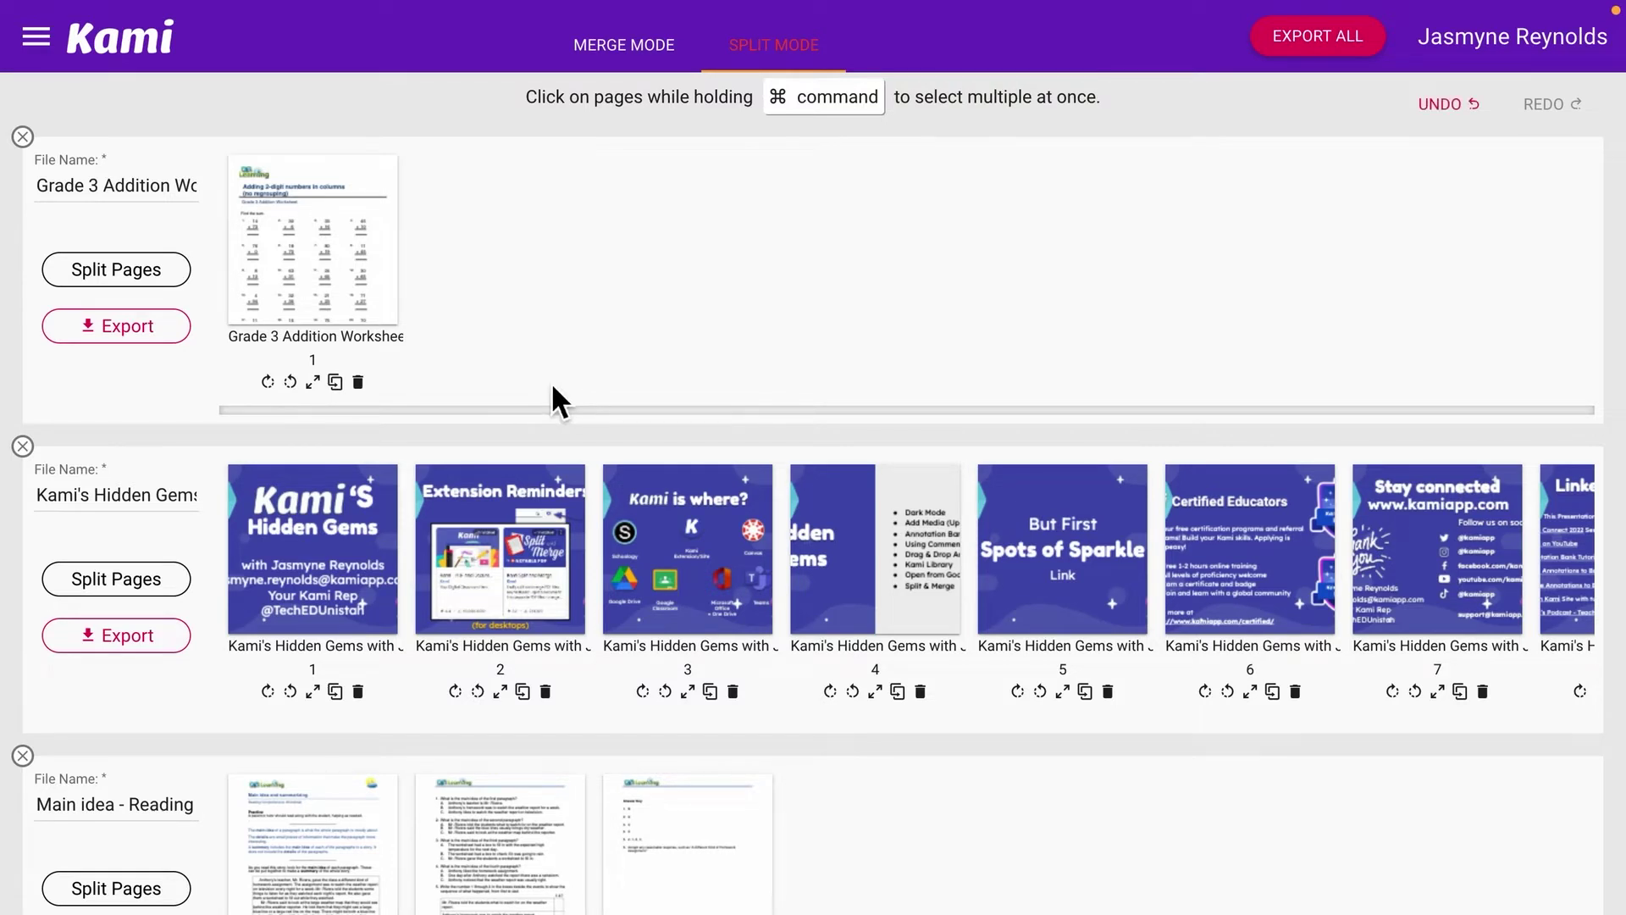
click(351, 392)
click(350, 394)
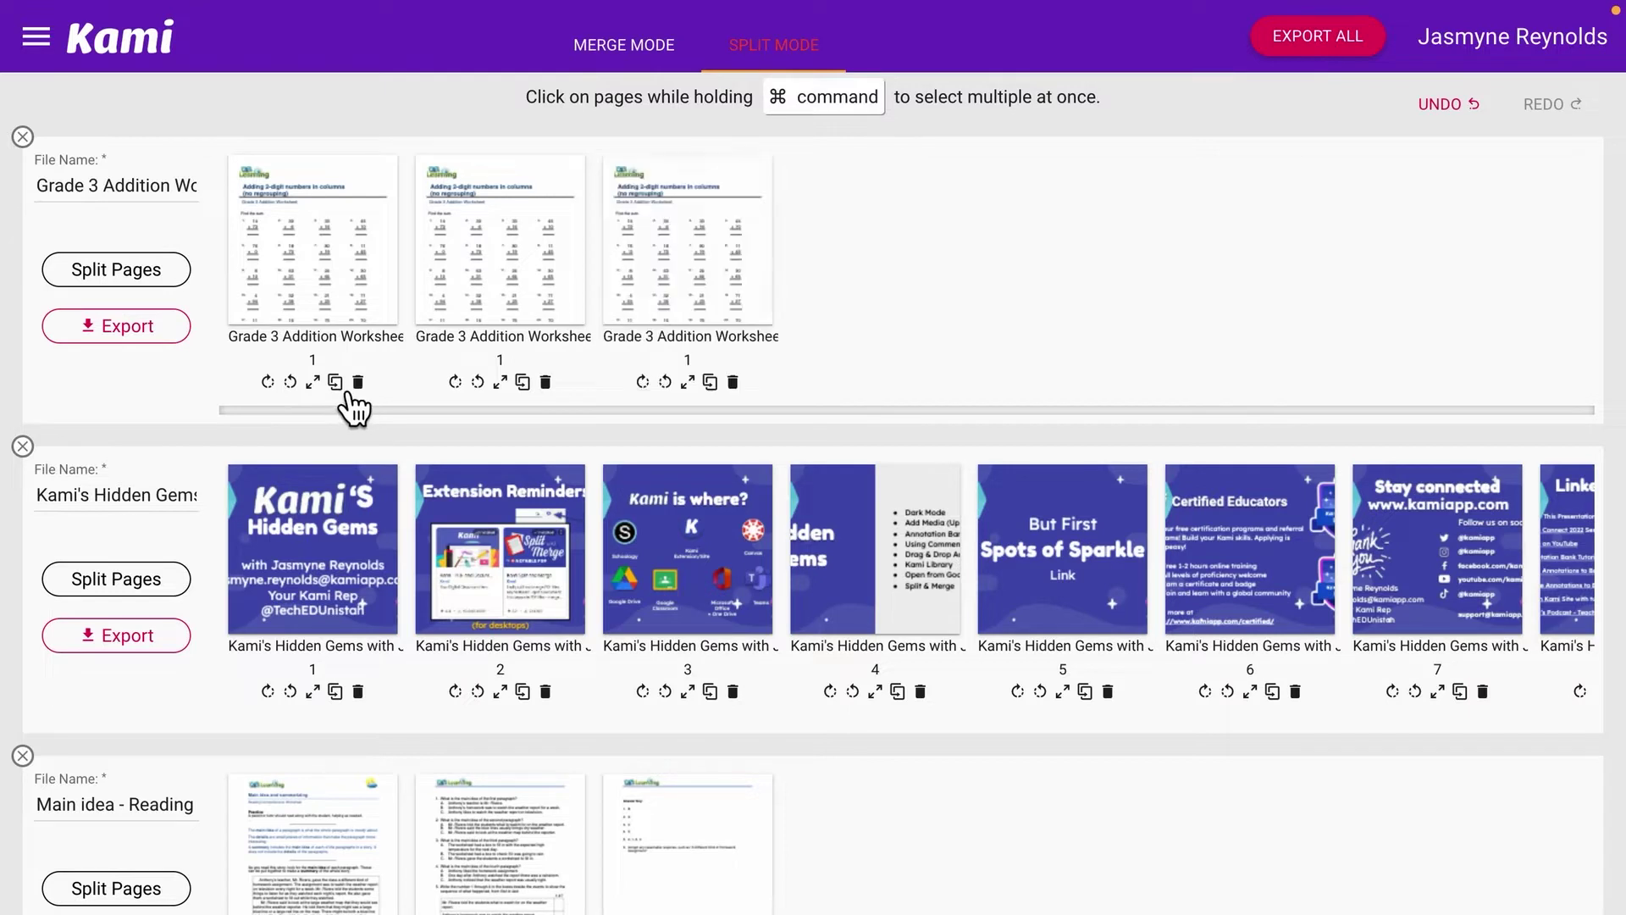
click(349, 392)
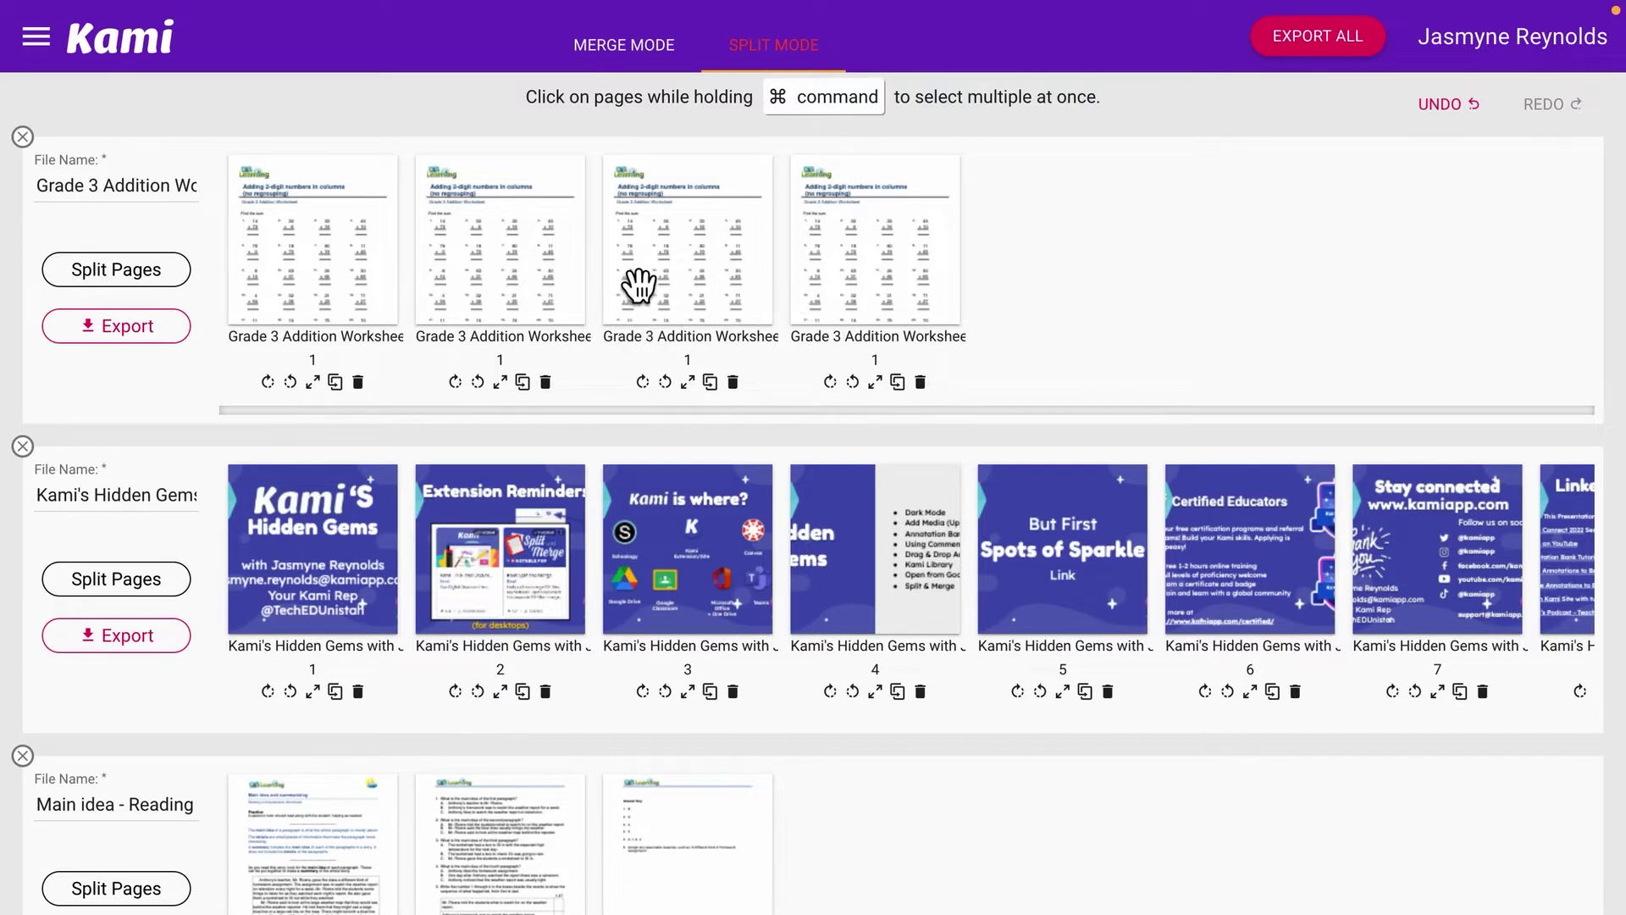
Drag Grade 3 pages into the Hidden Gems and Main idea files, then export the first file.
click(460, 320)
drag(458, 316, 441, 500)
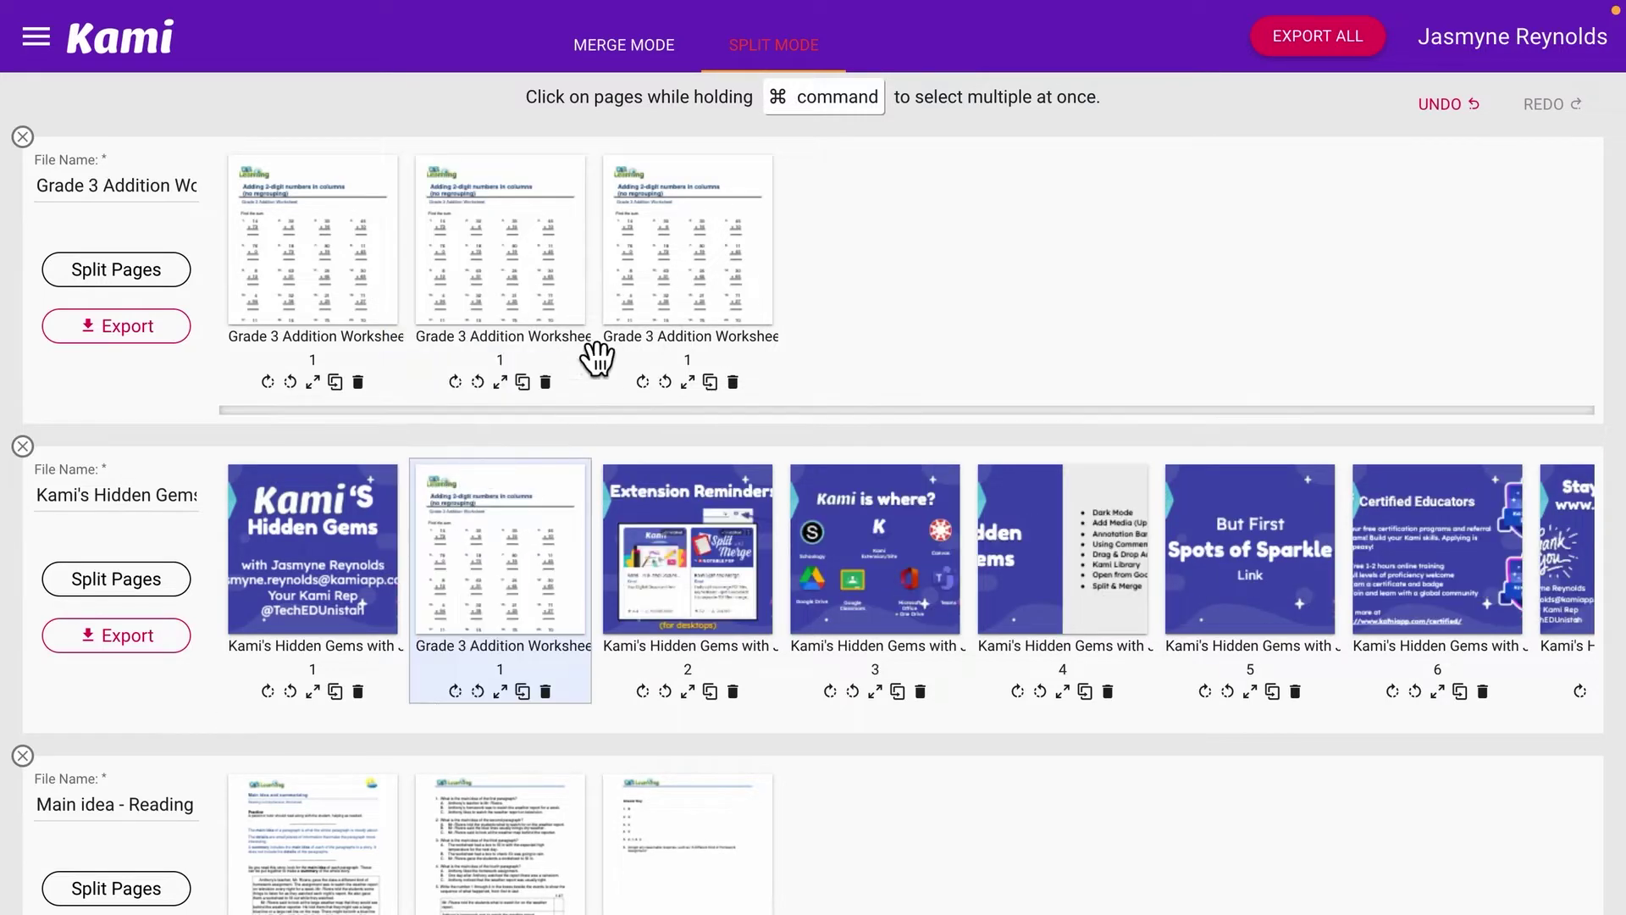
drag(689, 297, 319, 896)
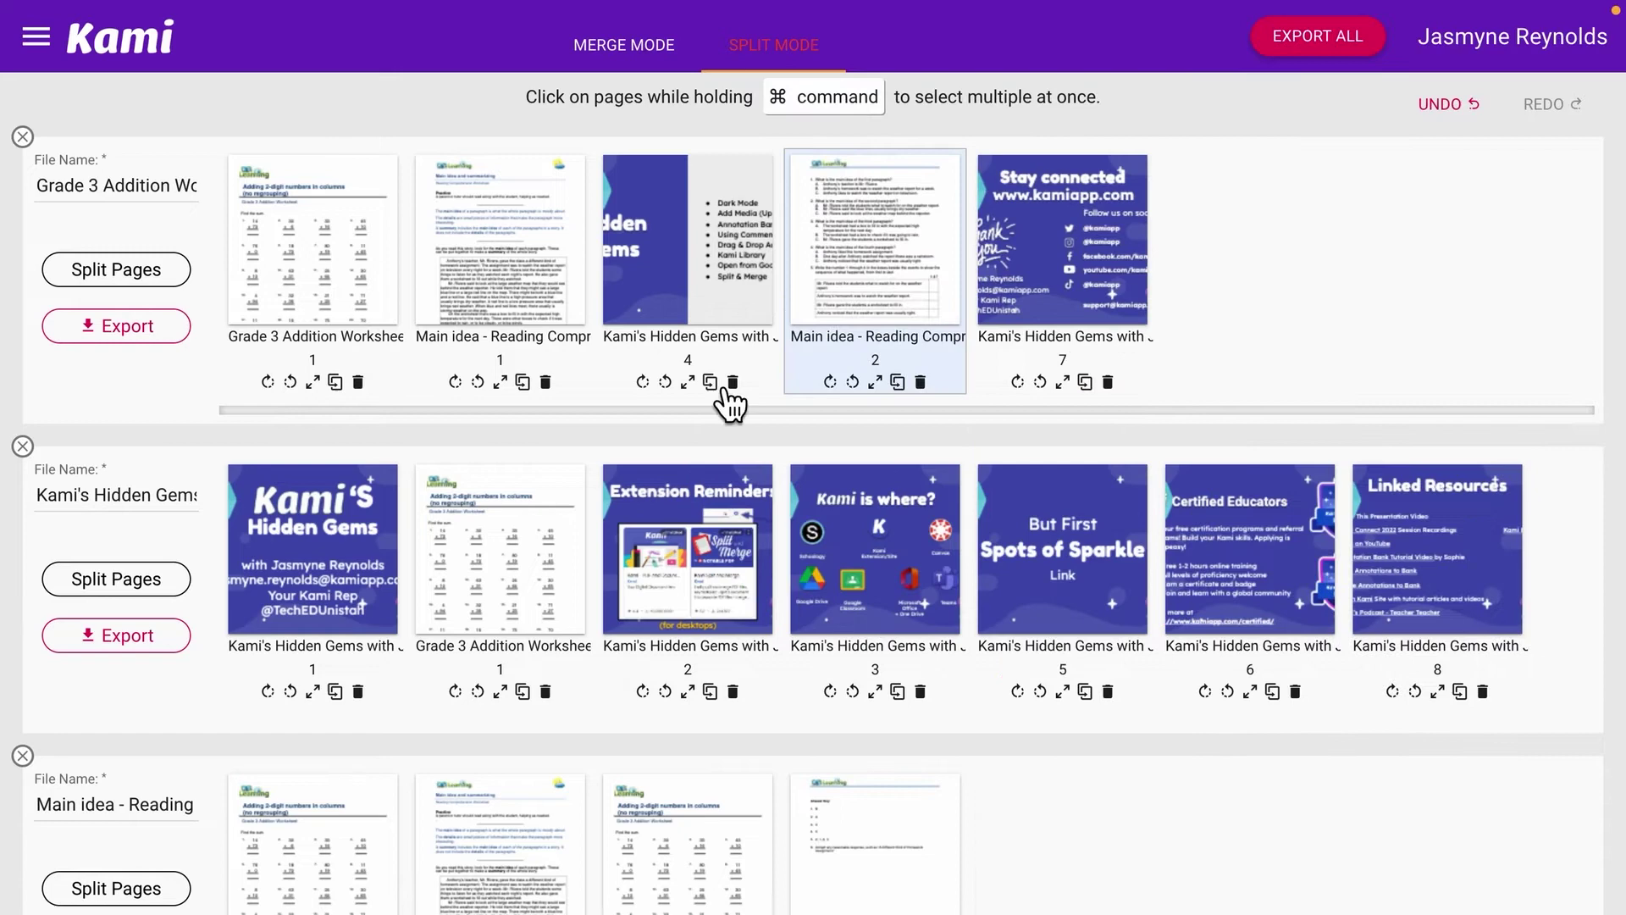
click(131, 339)
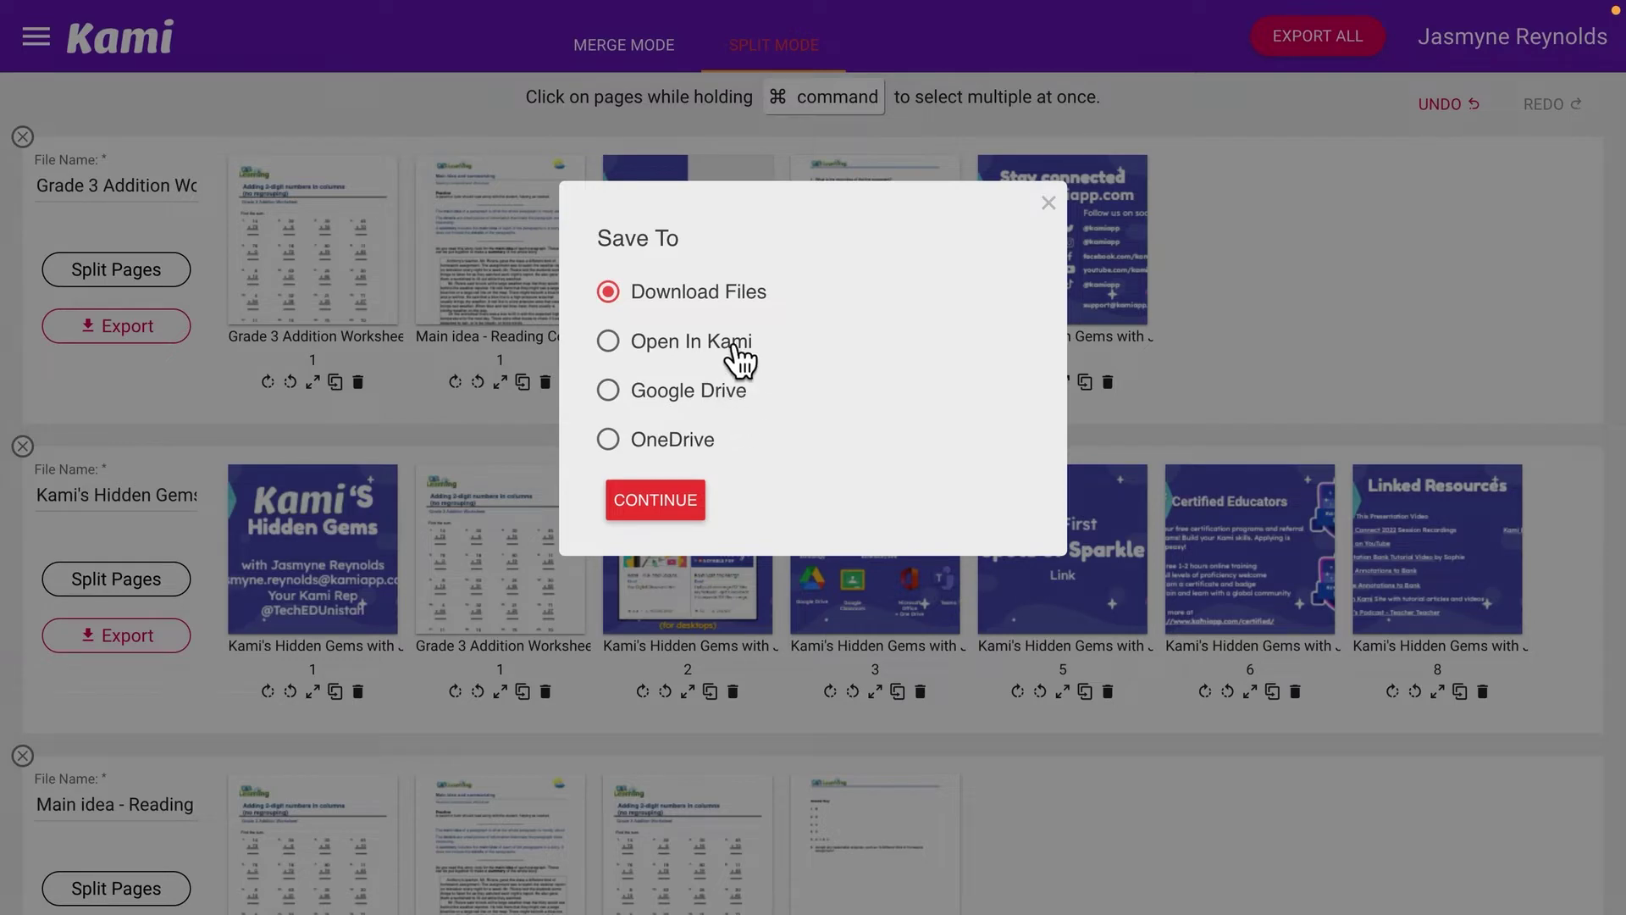
Open the exported merged PDF in Kami and scroll to the 'Main idea and summarizing' page.
click(629, 354)
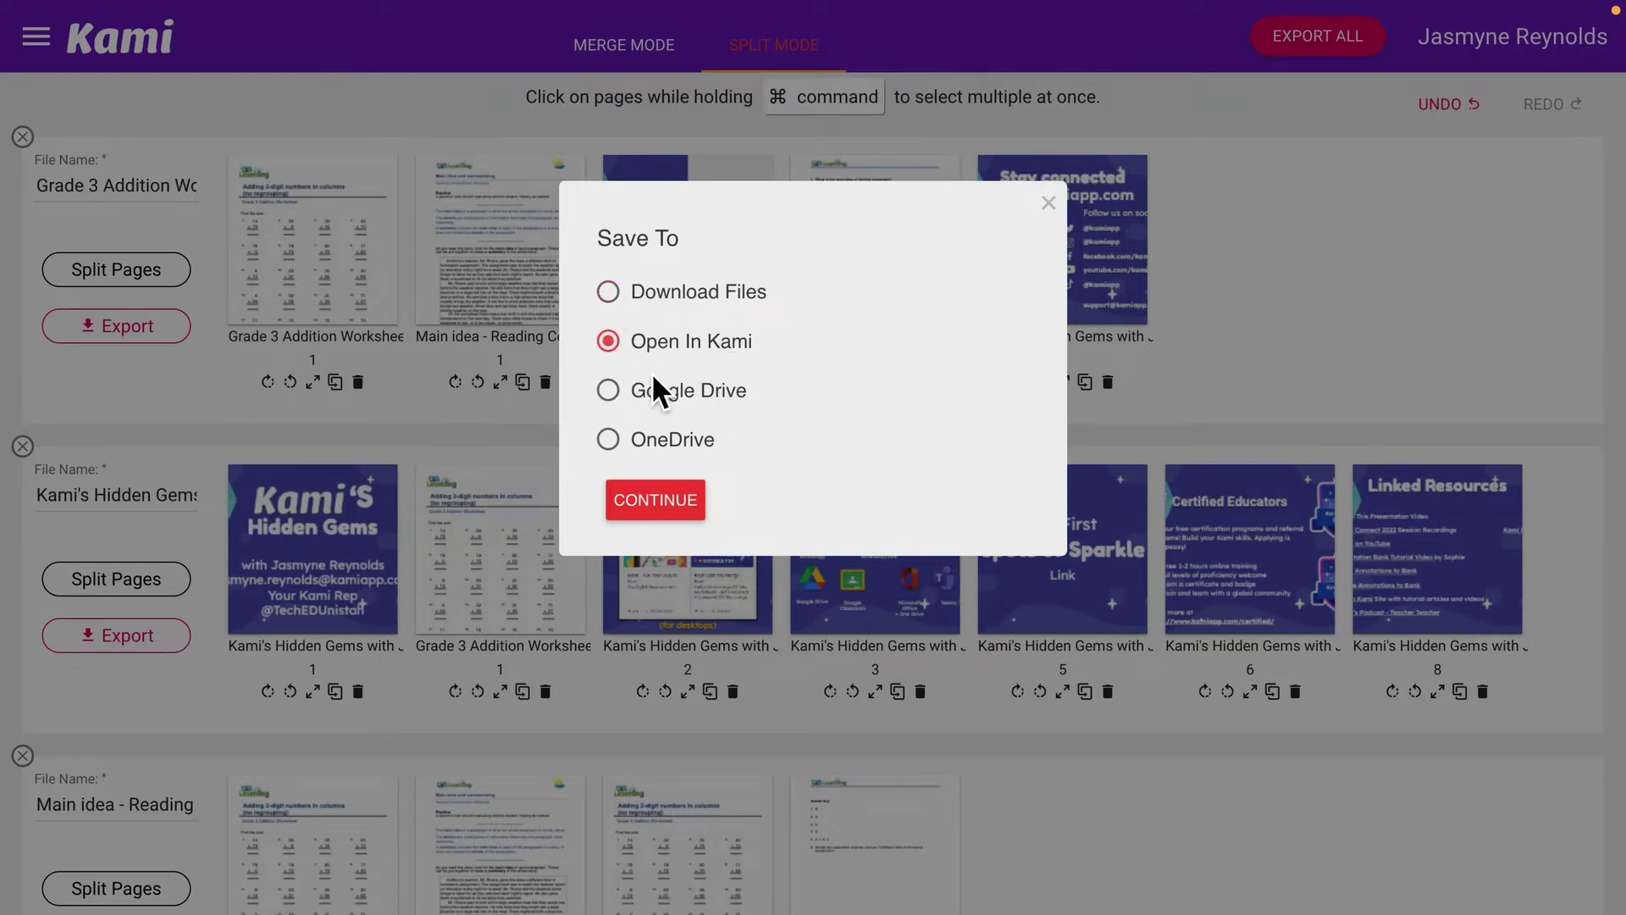
click(654, 499)
scroll(1104, 479, down, 5)
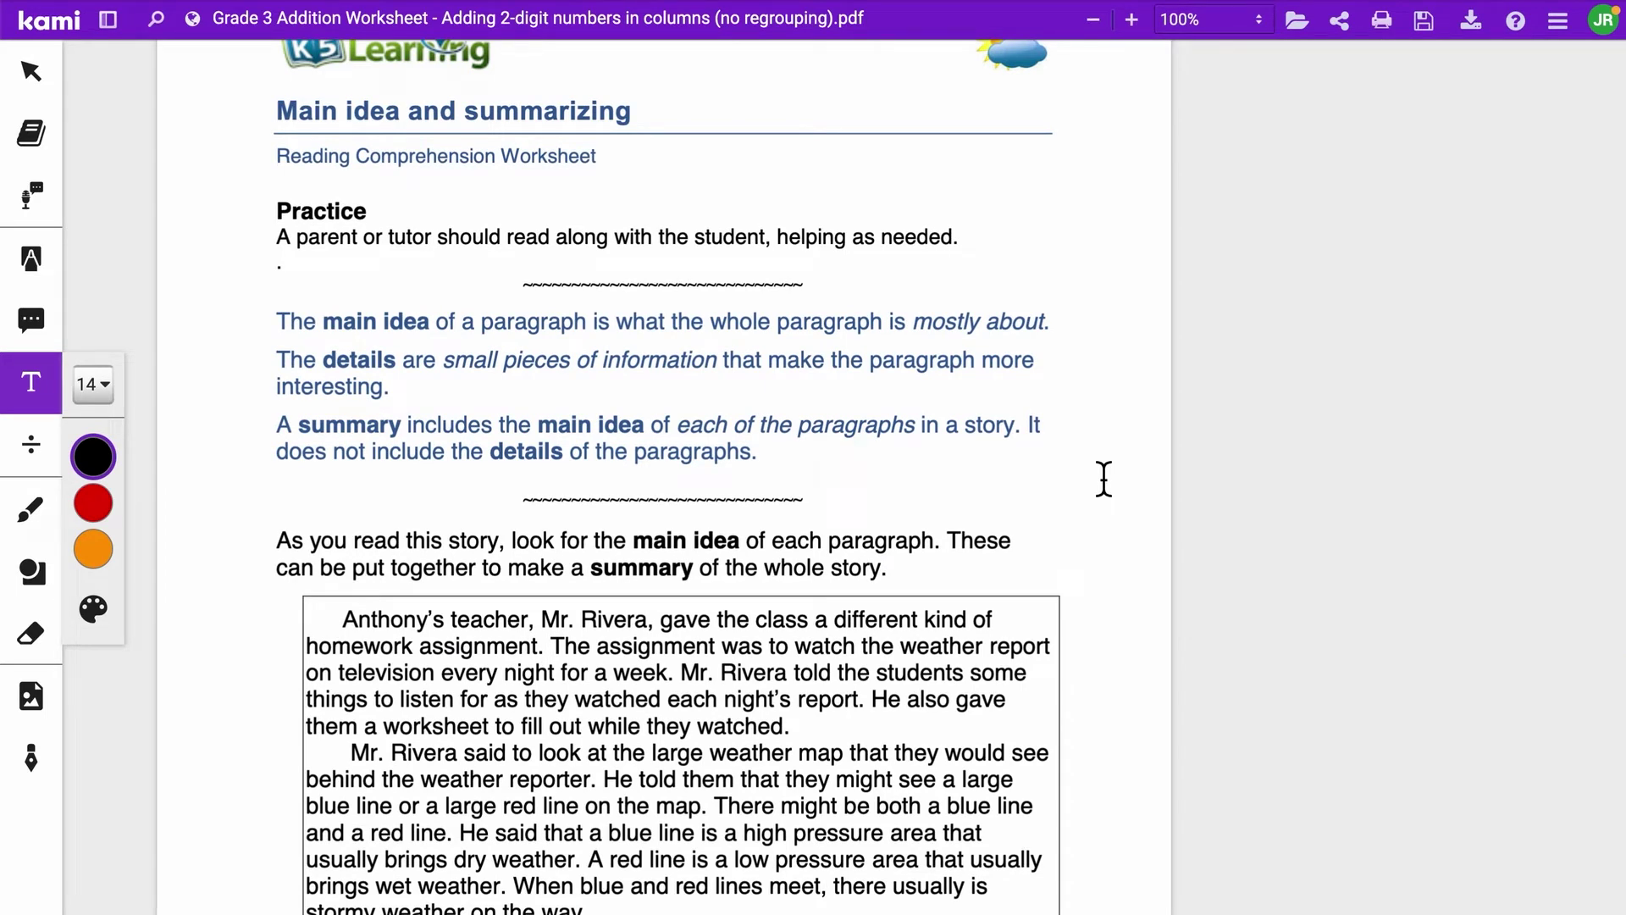
scroll(1104, 479, up, 5)
scroll(1207, 364, down, 13)
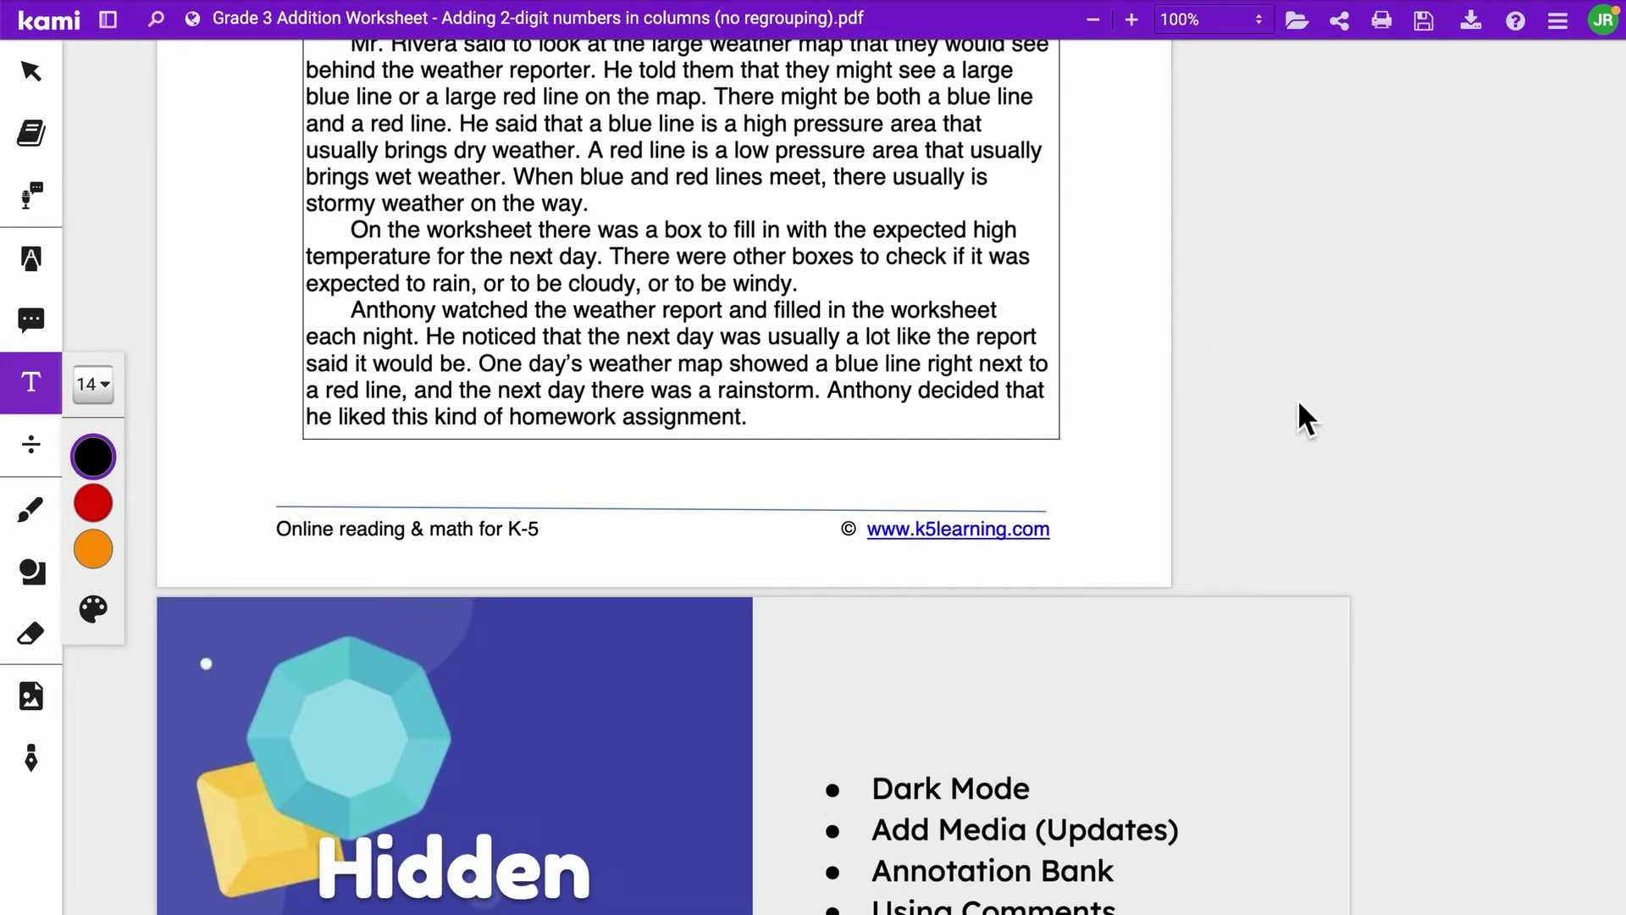
scroll(1197, 475, down, 12)
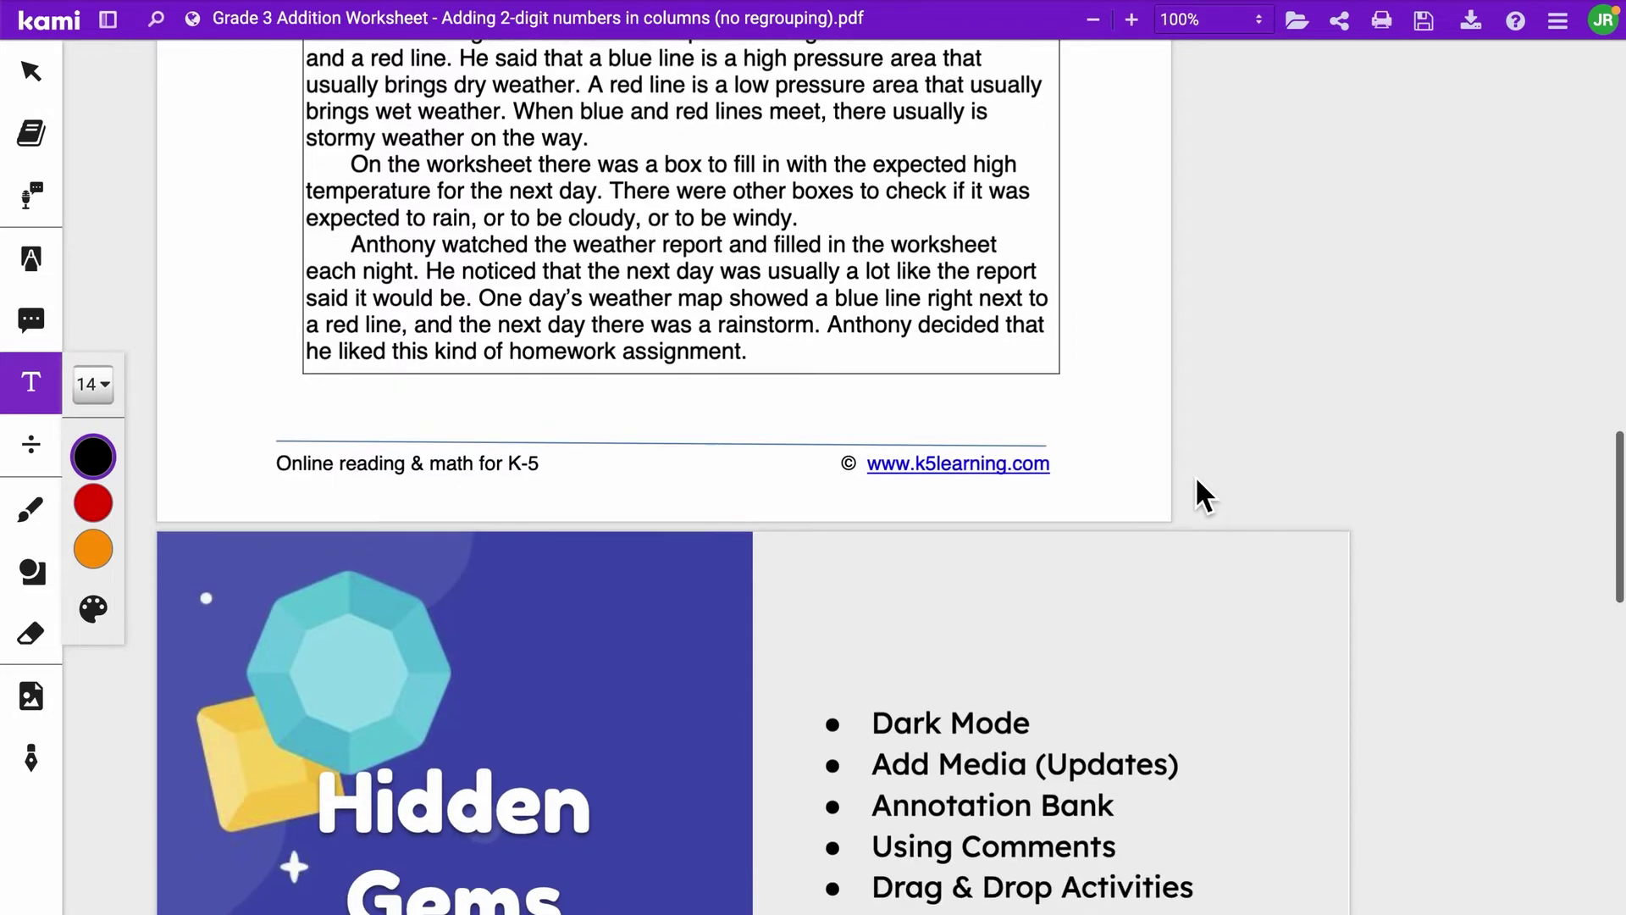
scroll(1196, 475, down, 6)
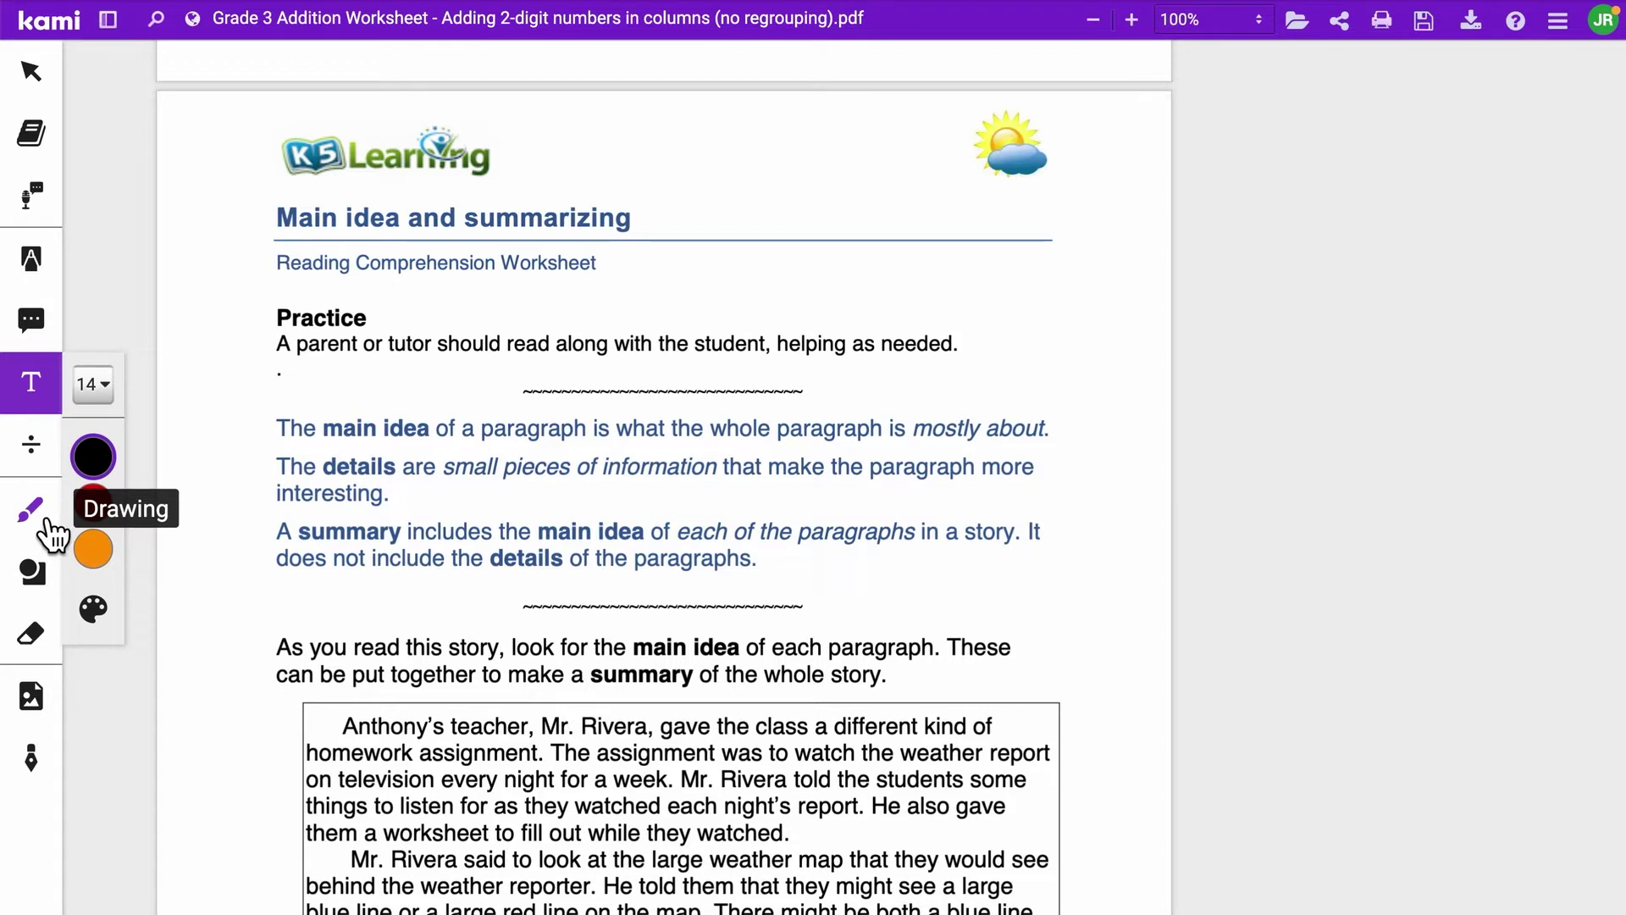
Underline the story's opening line in yellow and the second paragraph's start in orange-red.
click(52, 532)
mouse_move(95, 675)
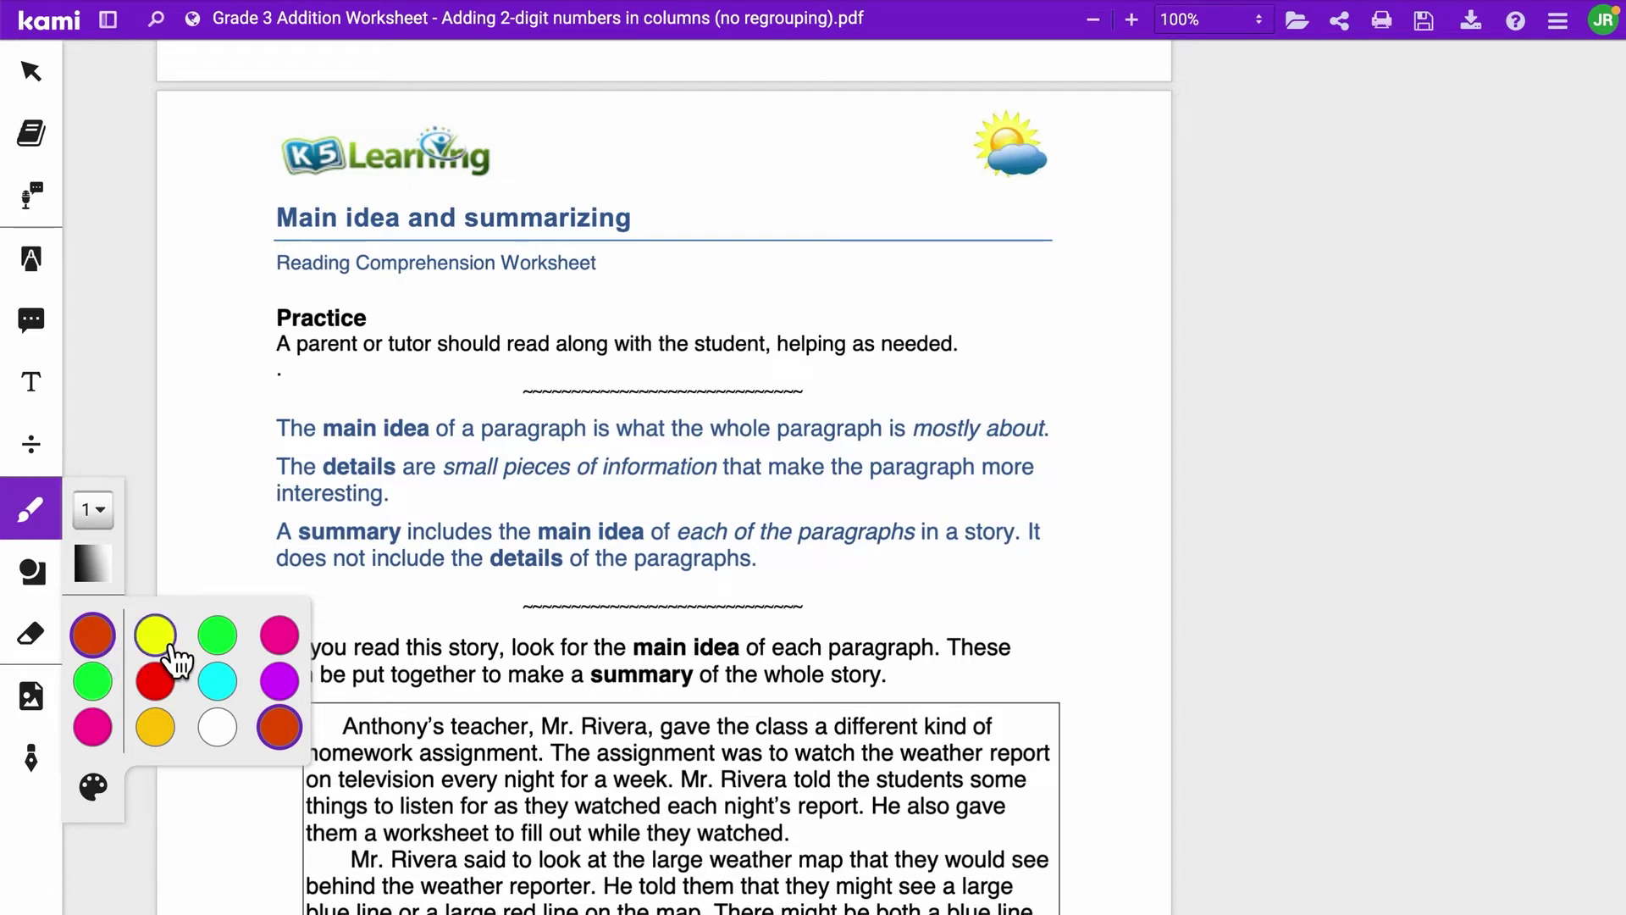
click(168, 647)
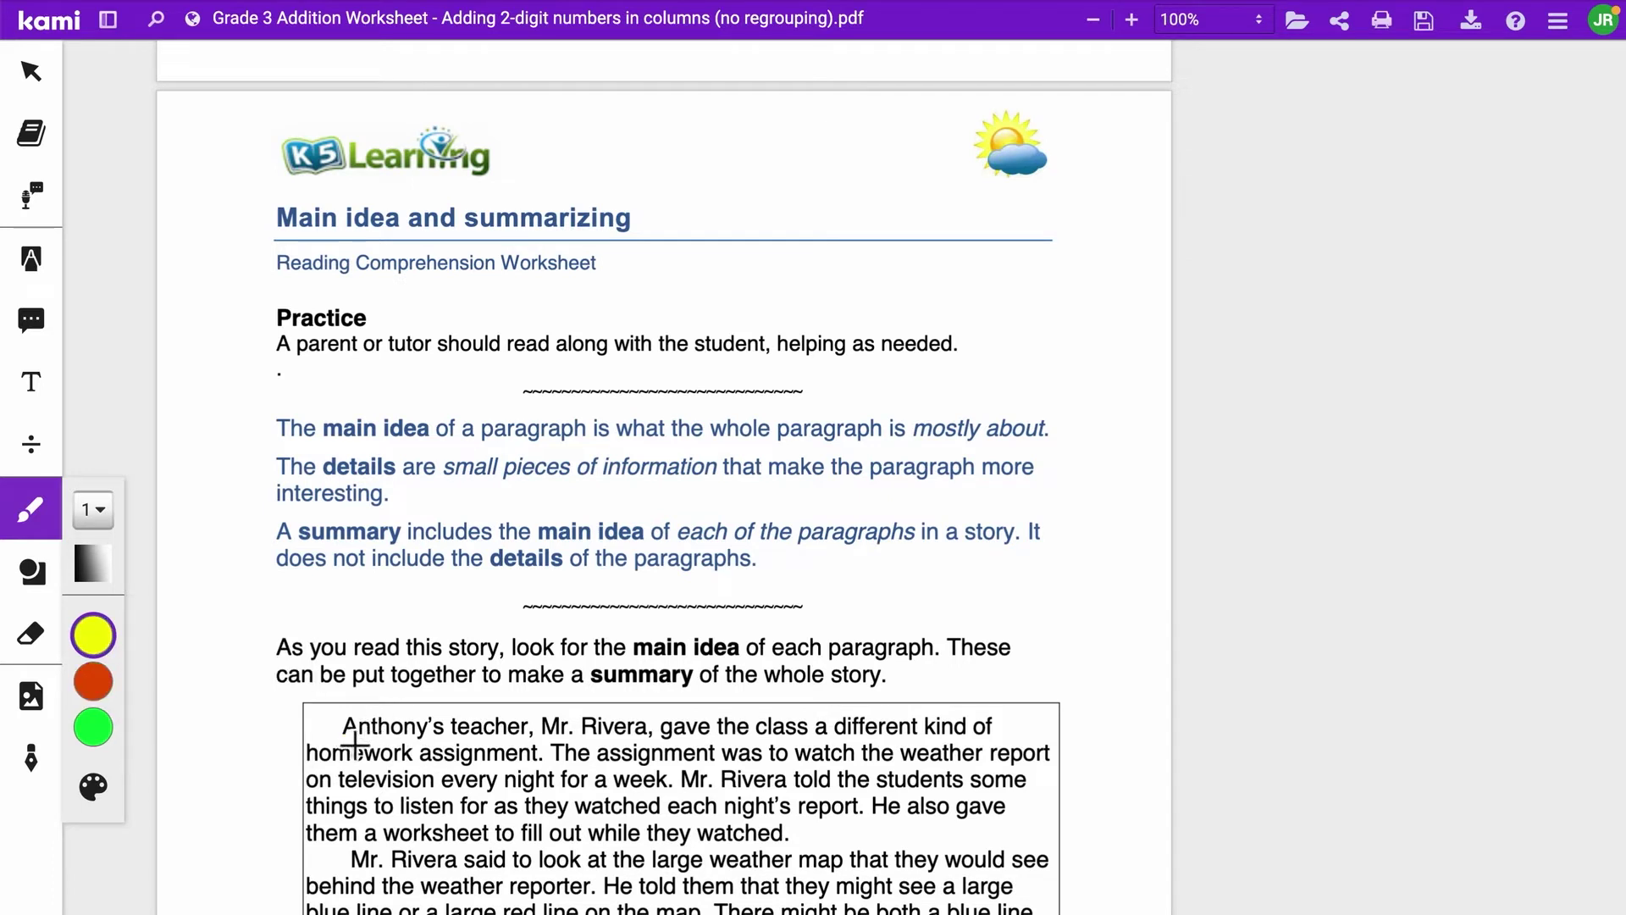
drag(354, 742, 776, 750)
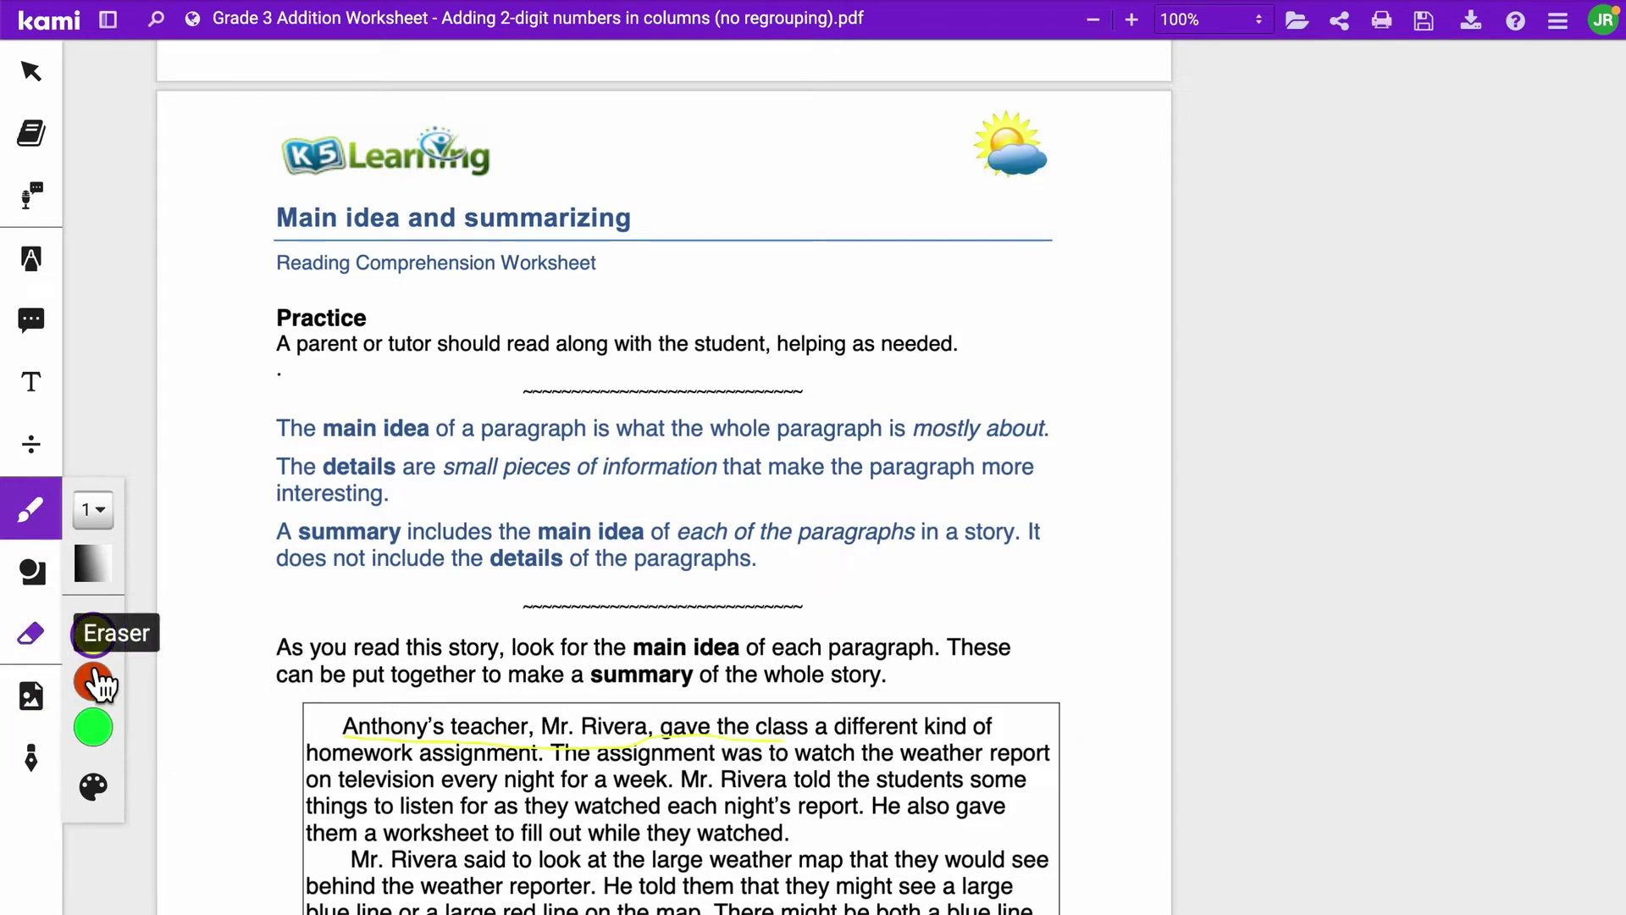
click(117, 686)
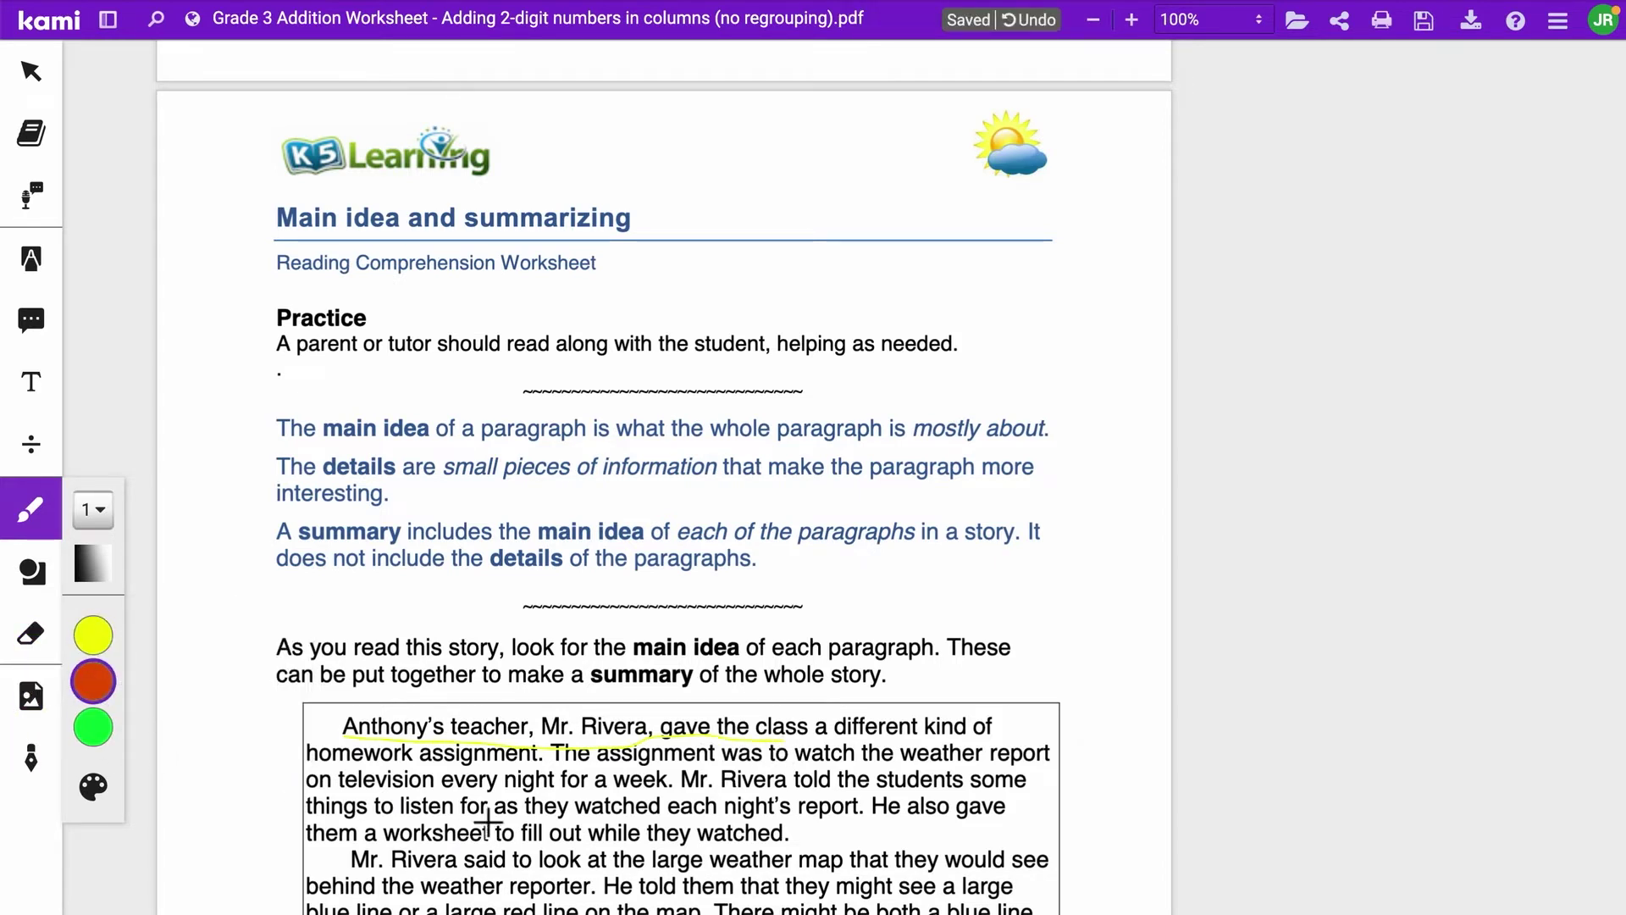
drag(365, 875, 665, 880)
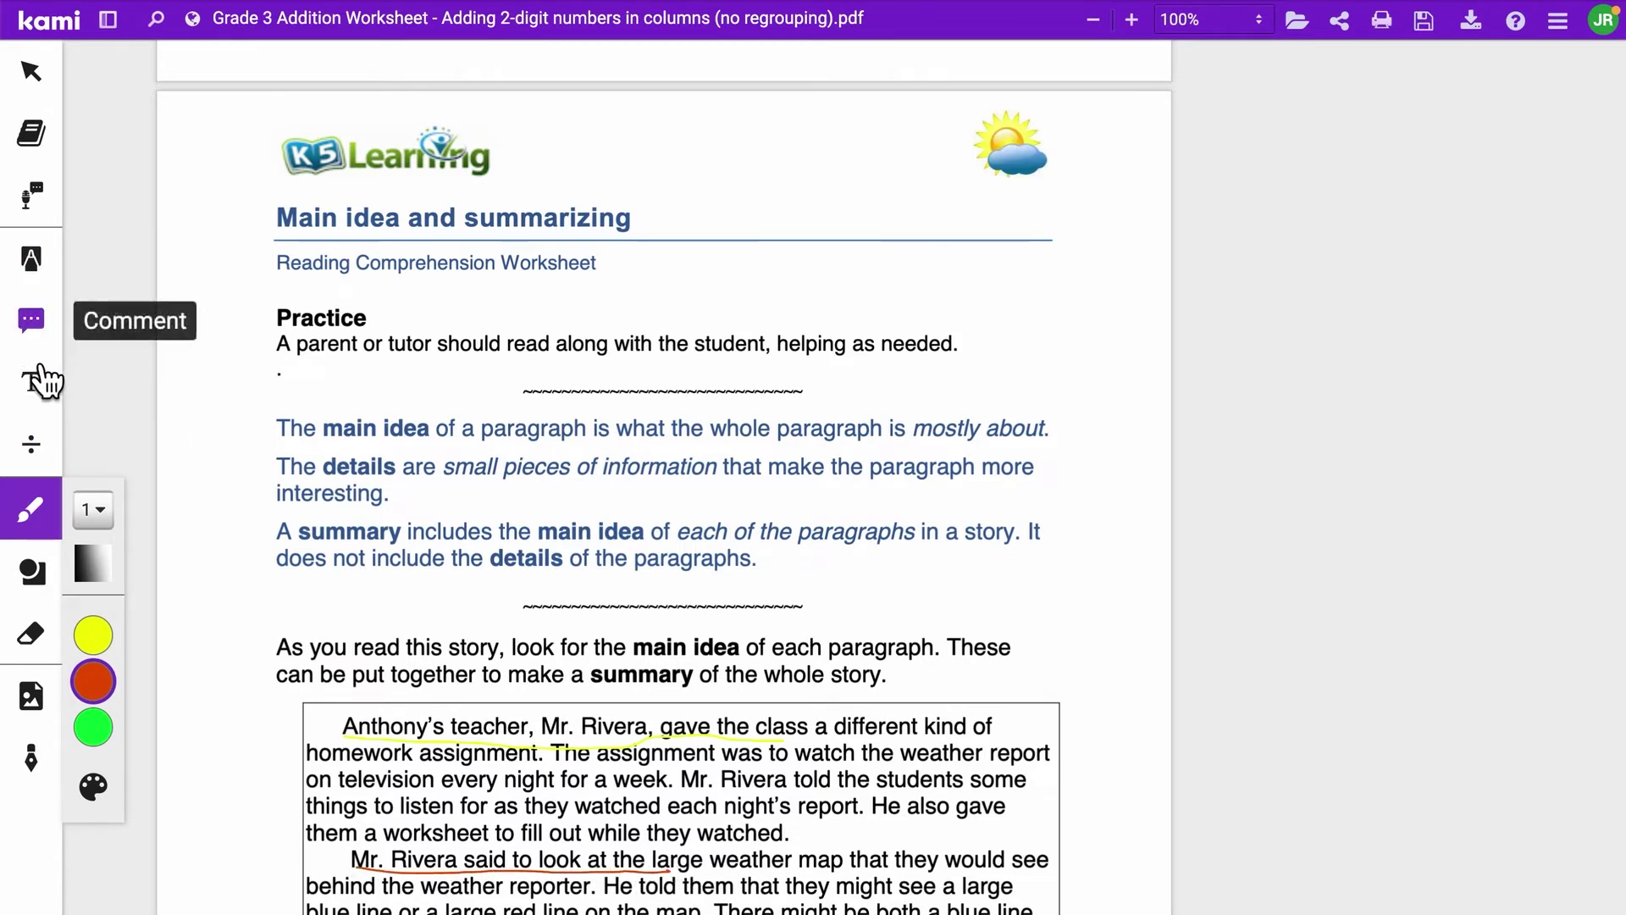
Box-highlight the story's first three lines in yellow with the Box Highlighter.
click(44, 271)
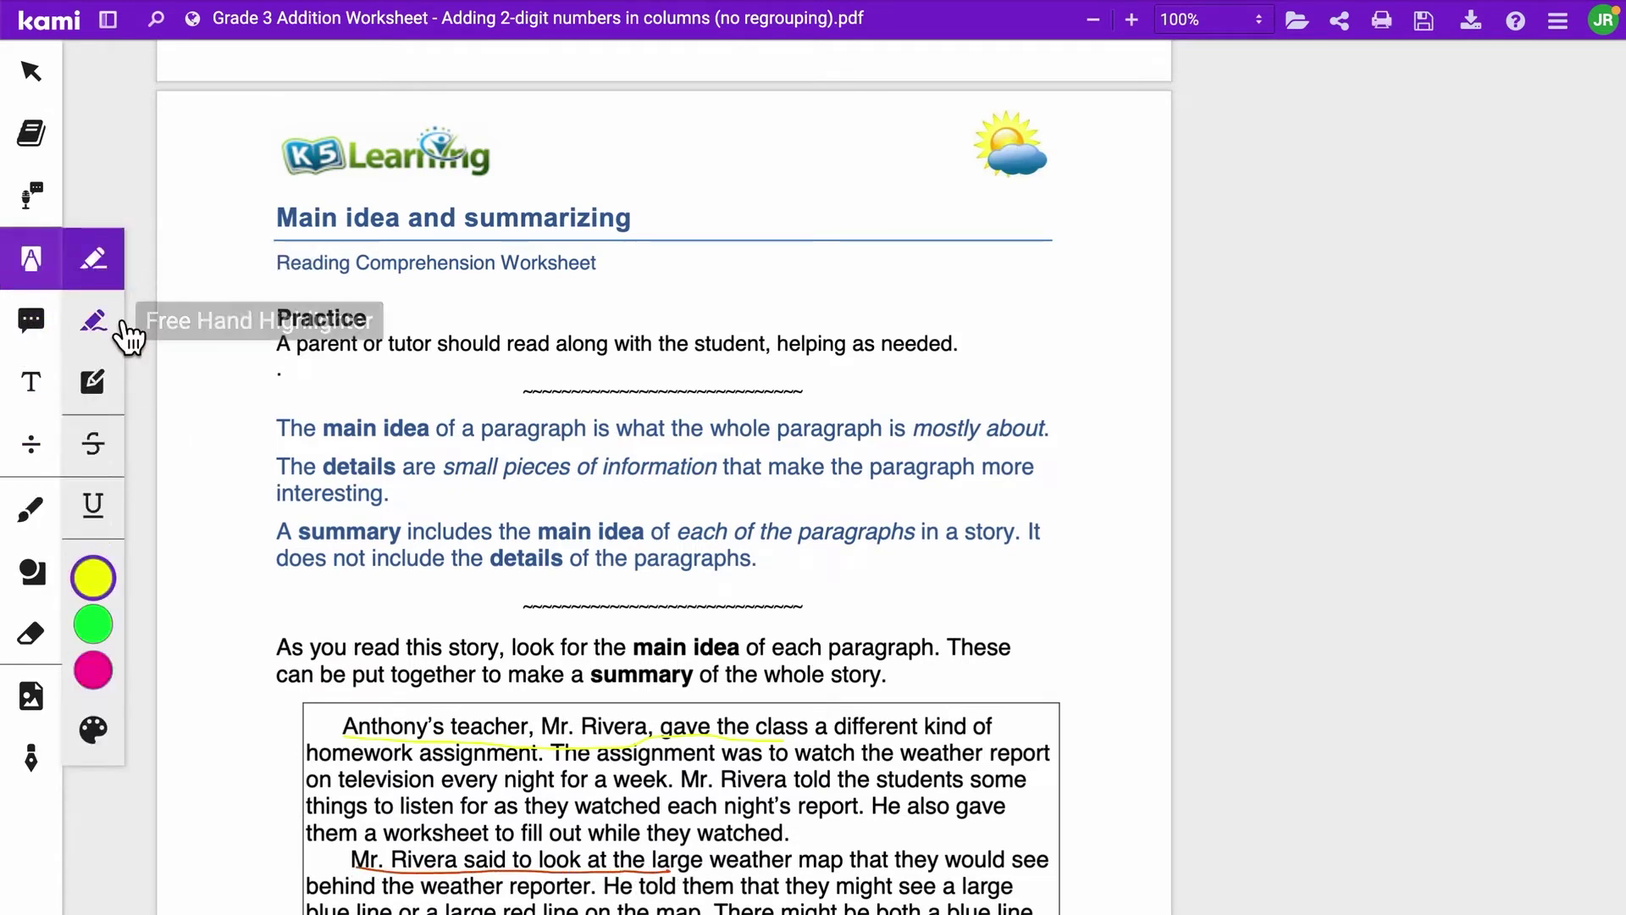
click(110, 392)
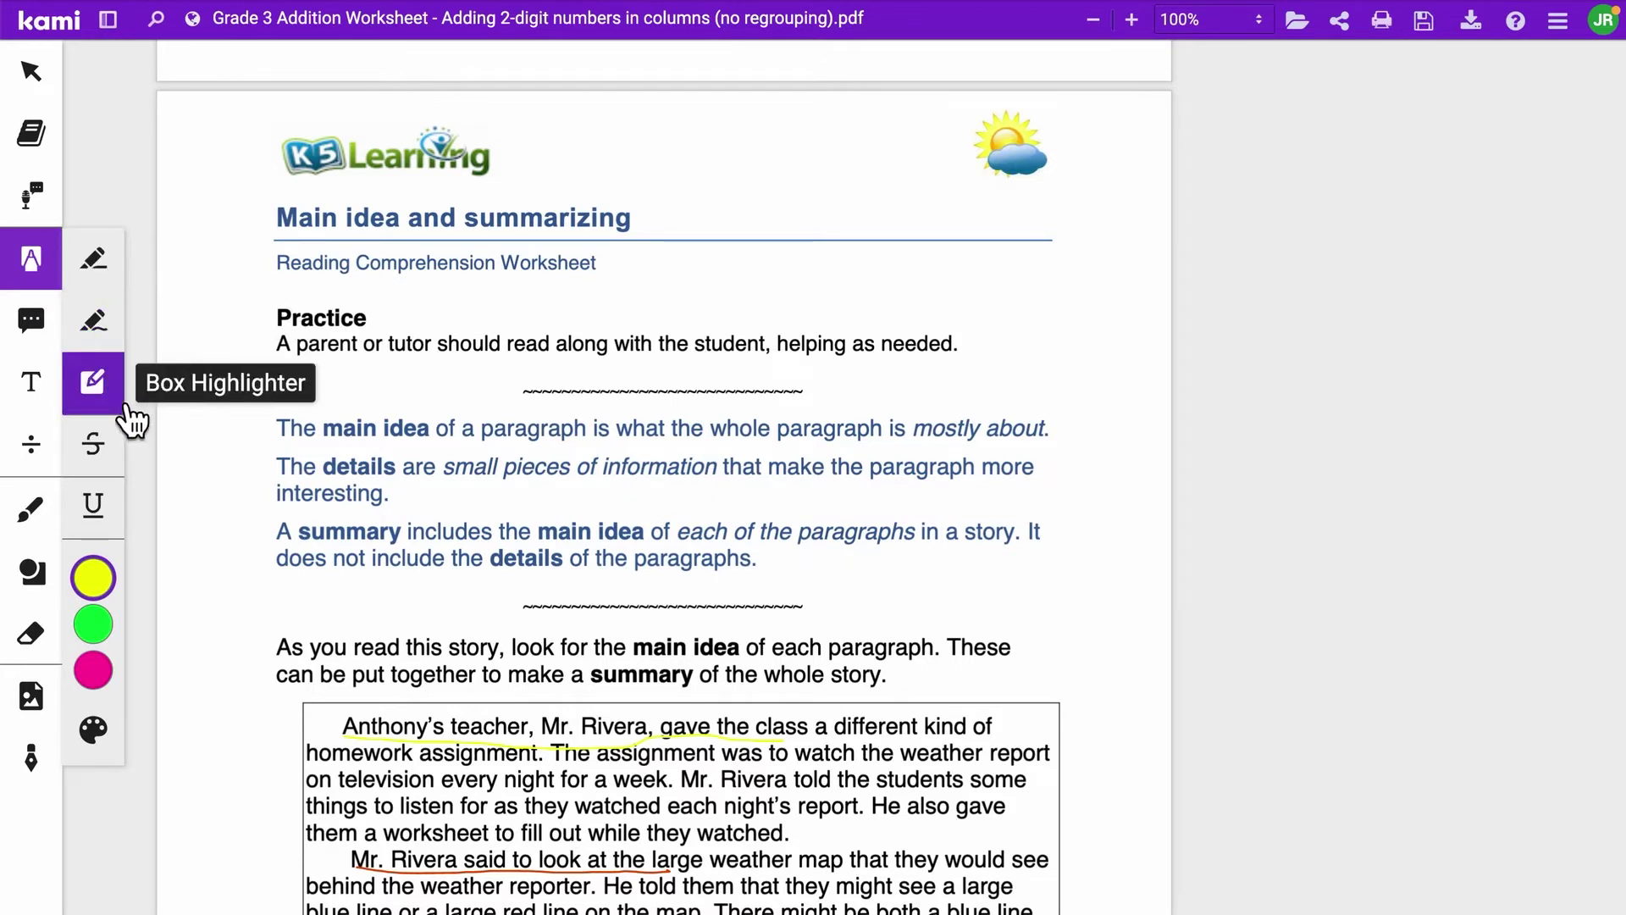
mouse_move(339, 716)
mouse_down()
mouse_move(356, 786)
mouse_move(984, 806)
mouse_move(1029, 792)
mouse_up()
key(d)
key(ctrl+z)
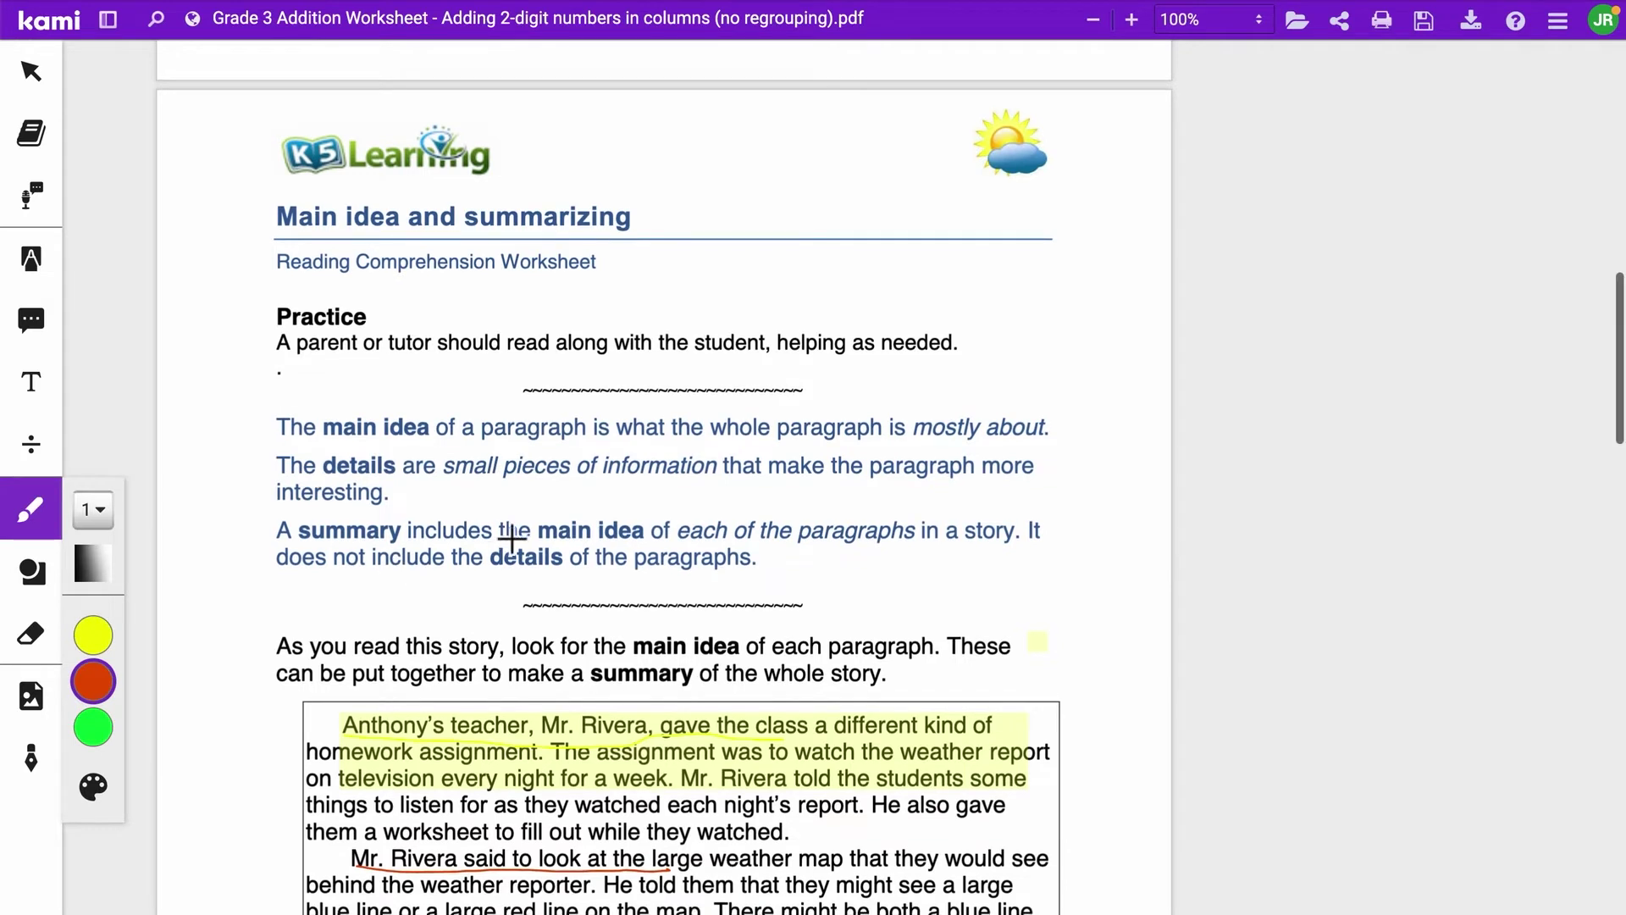
scroll(517, 534, up, 2)
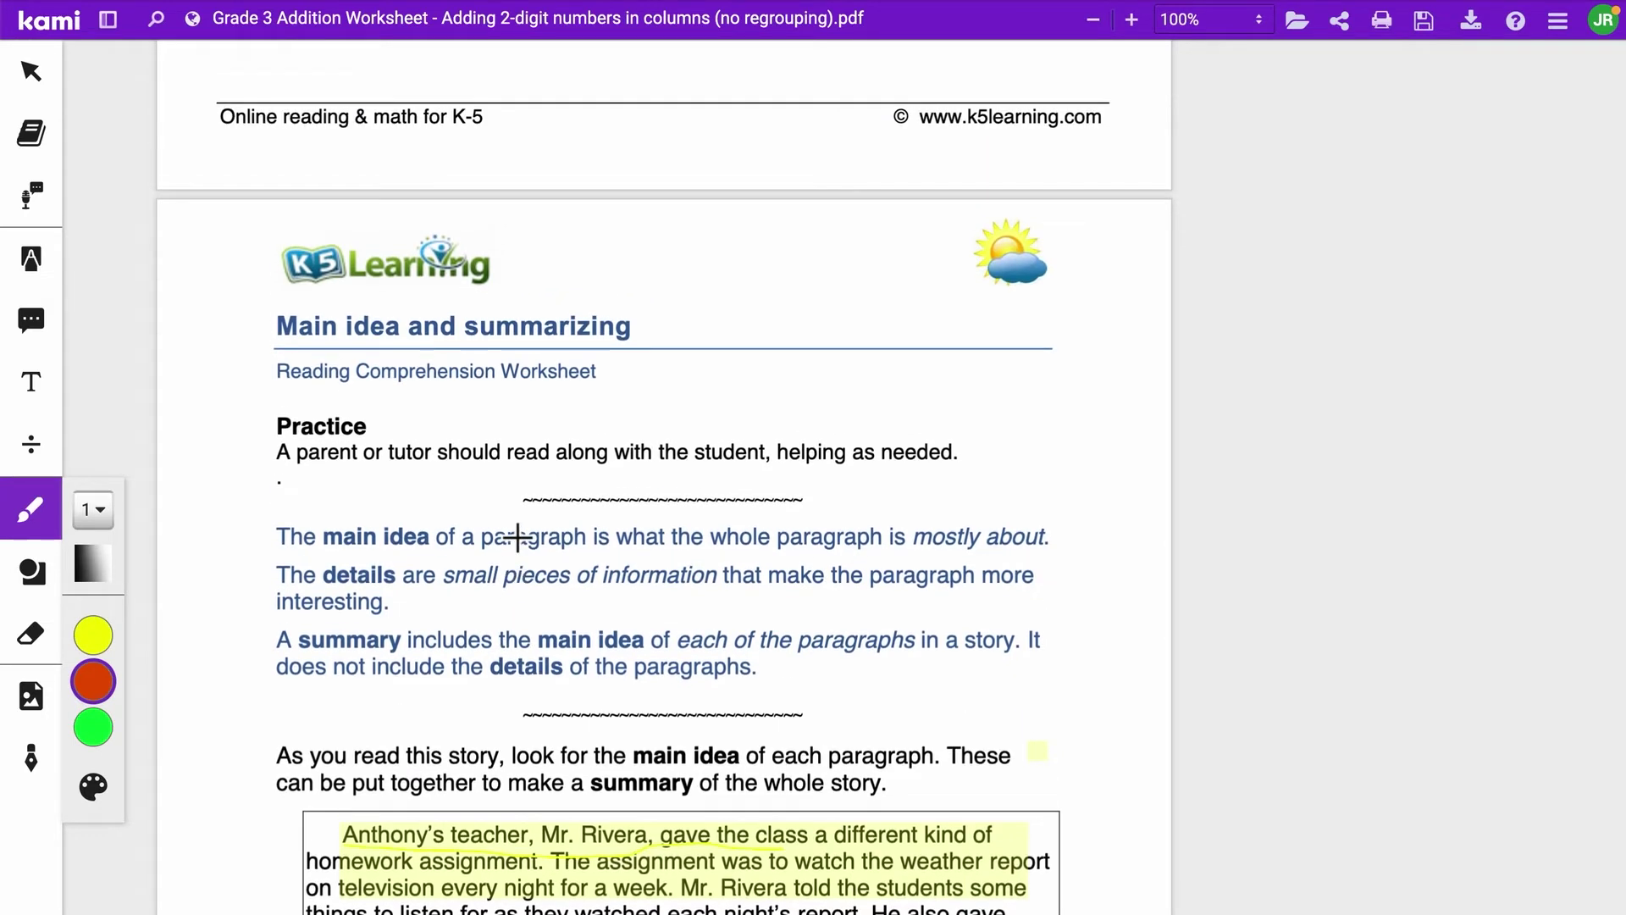
Post a text comment beside the highlighted story telling the teacher this is the main idea.
click(49, 335)
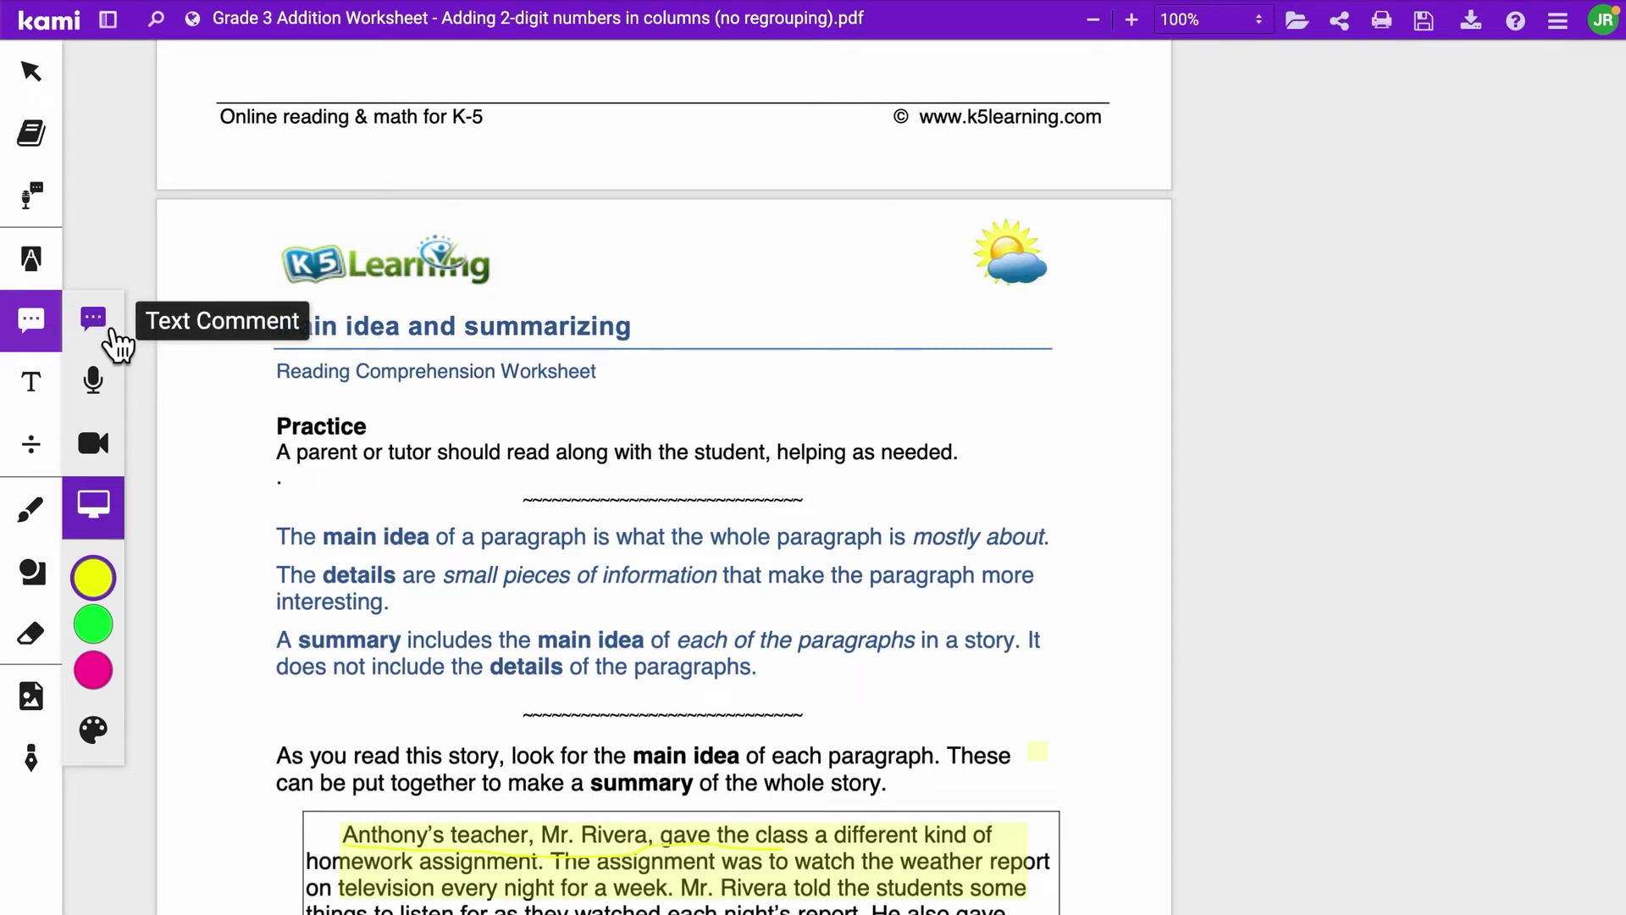
click(94, 321)
scroll(1014, 373, down, 1)
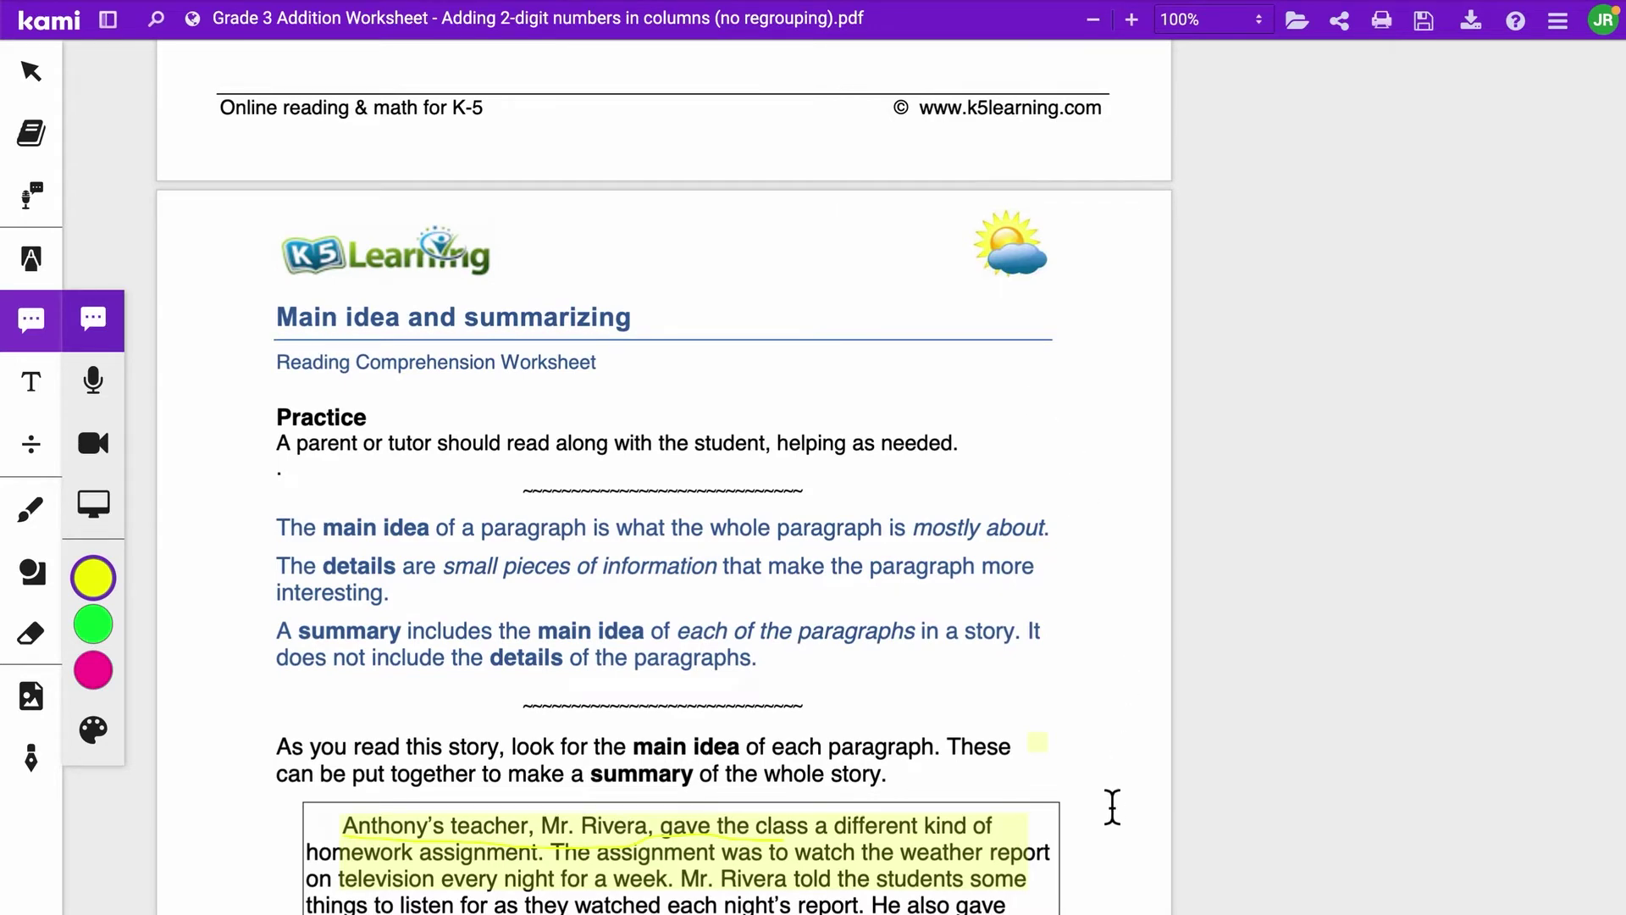
scroll(1127, 890, down, 1)
click(1104, 875)
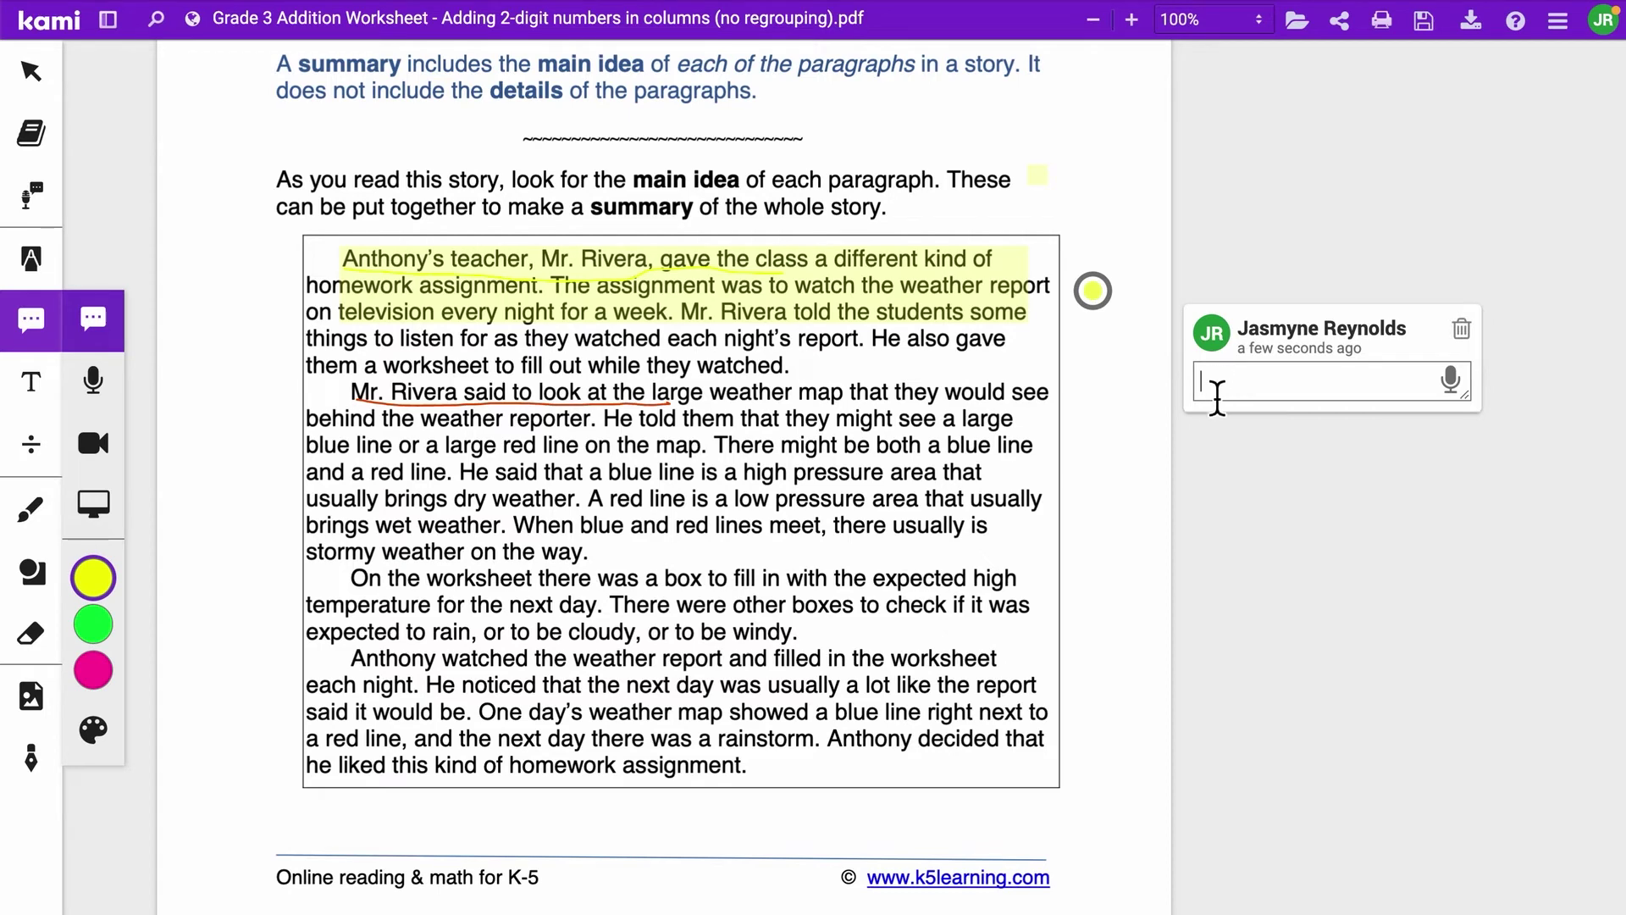
text(Mrs. reynolds, Here is the )
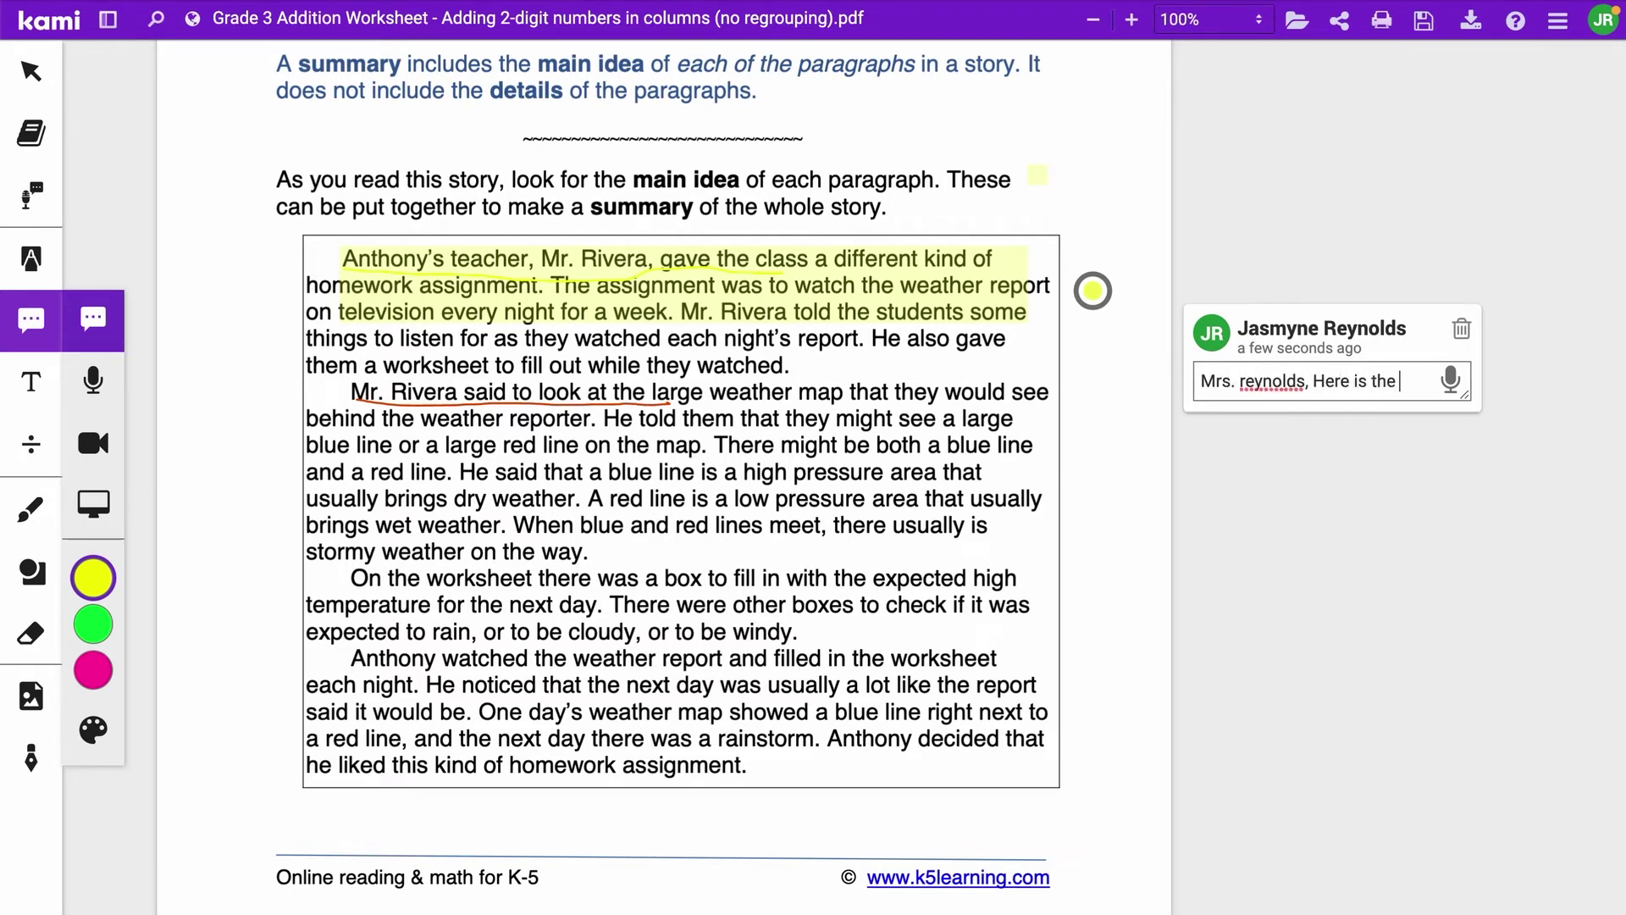
text(main idea. It is the main)
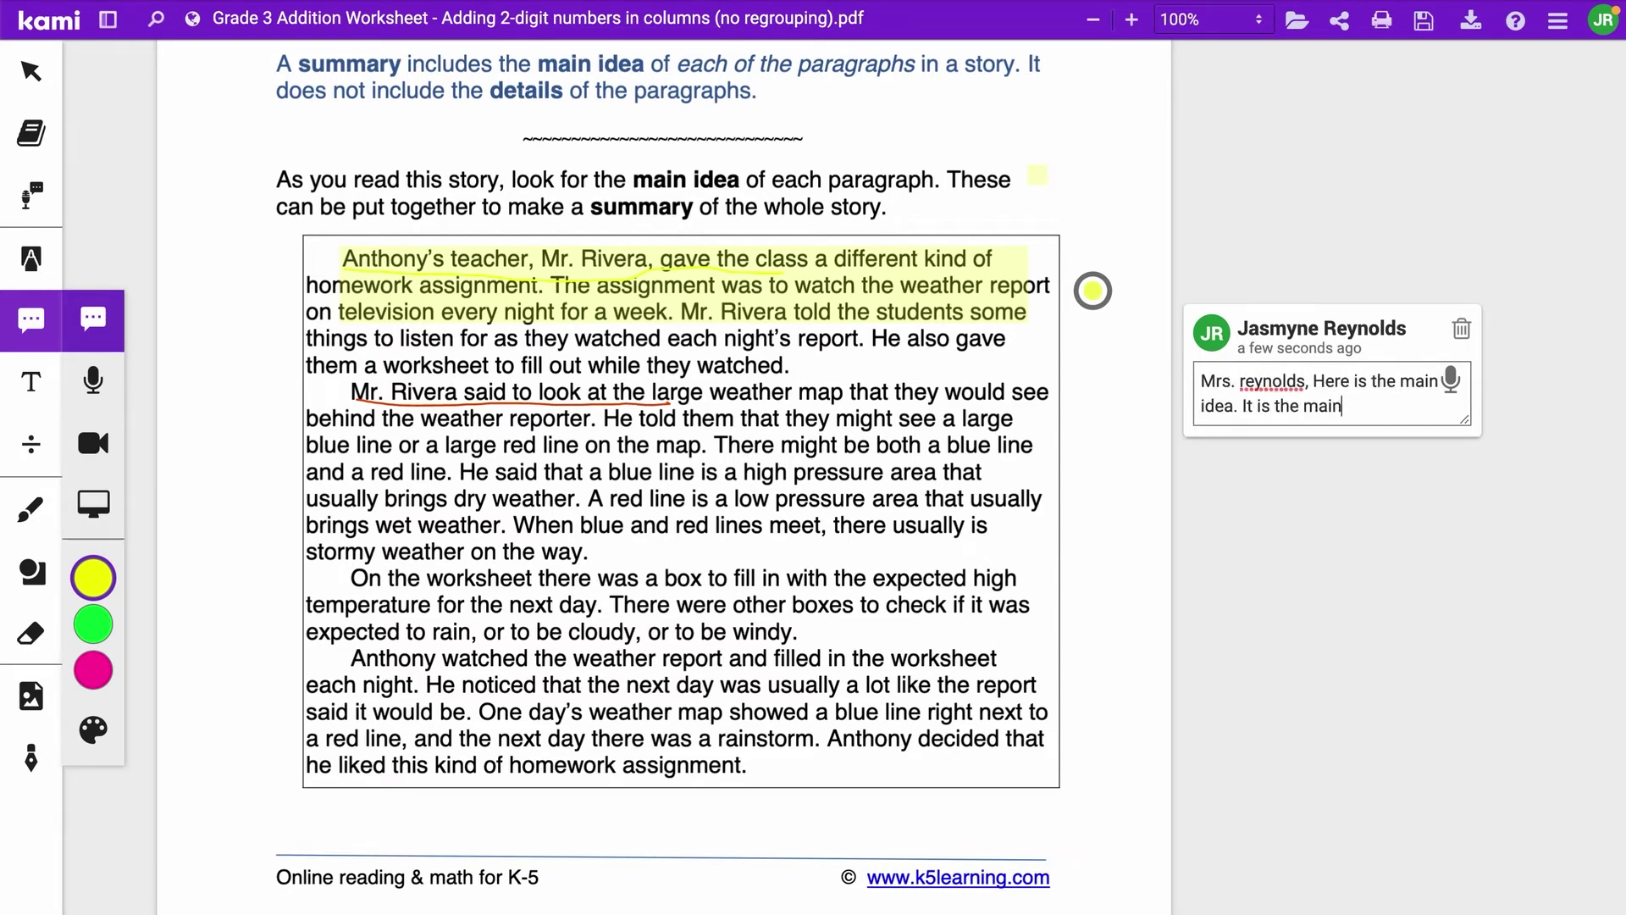
key(BackSpace)
key(BackSpace)
text(use...)
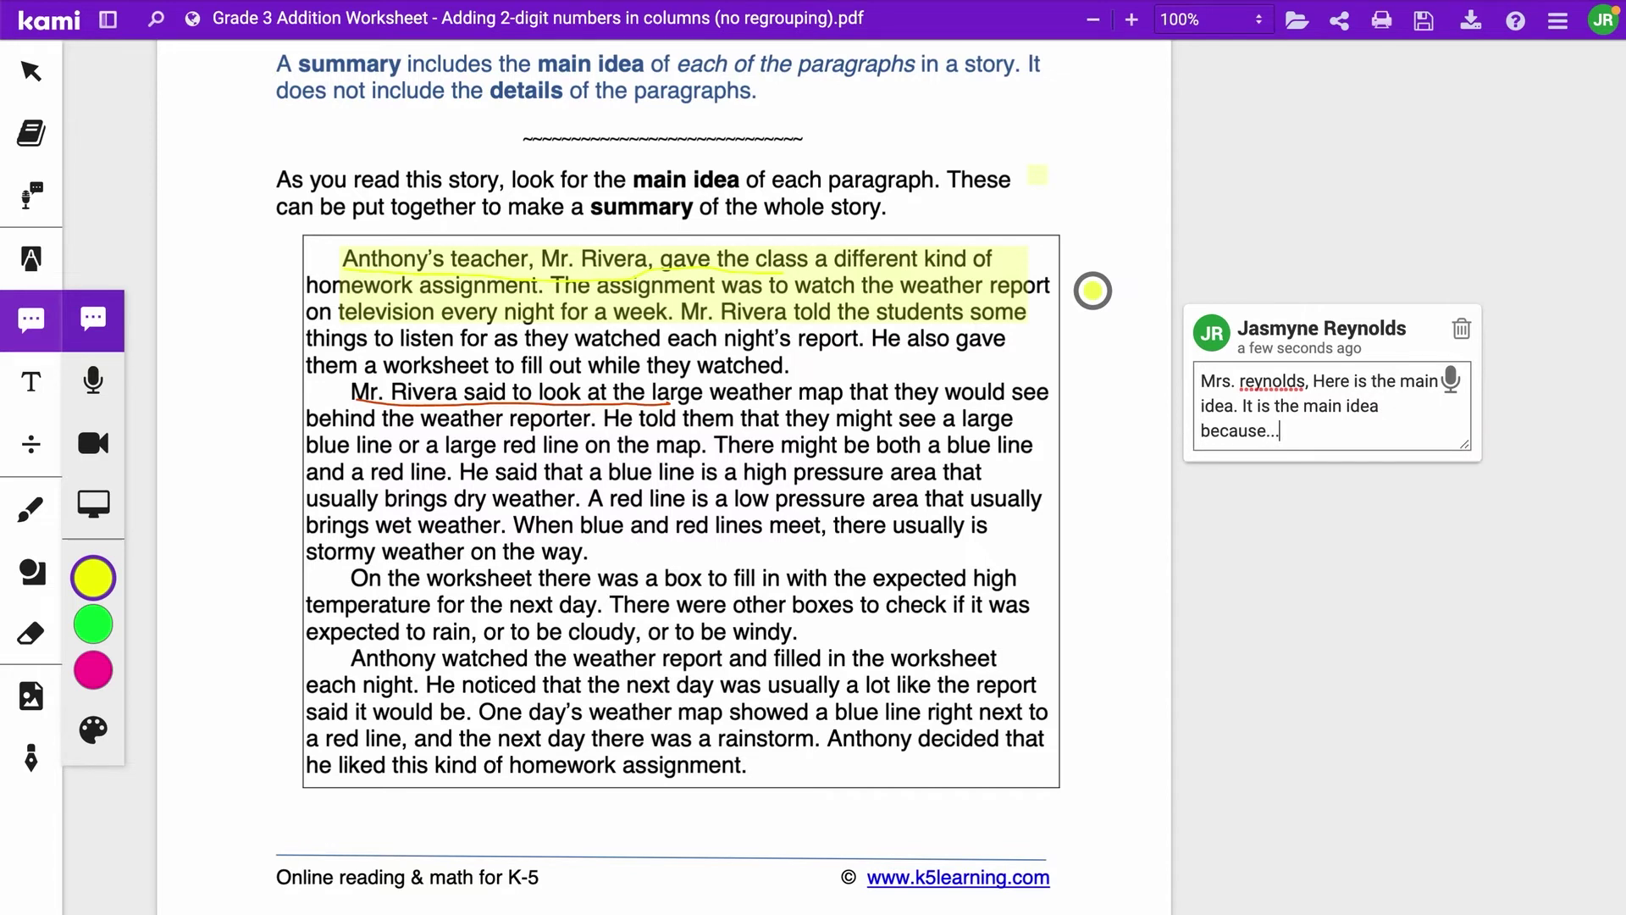
key(Return)
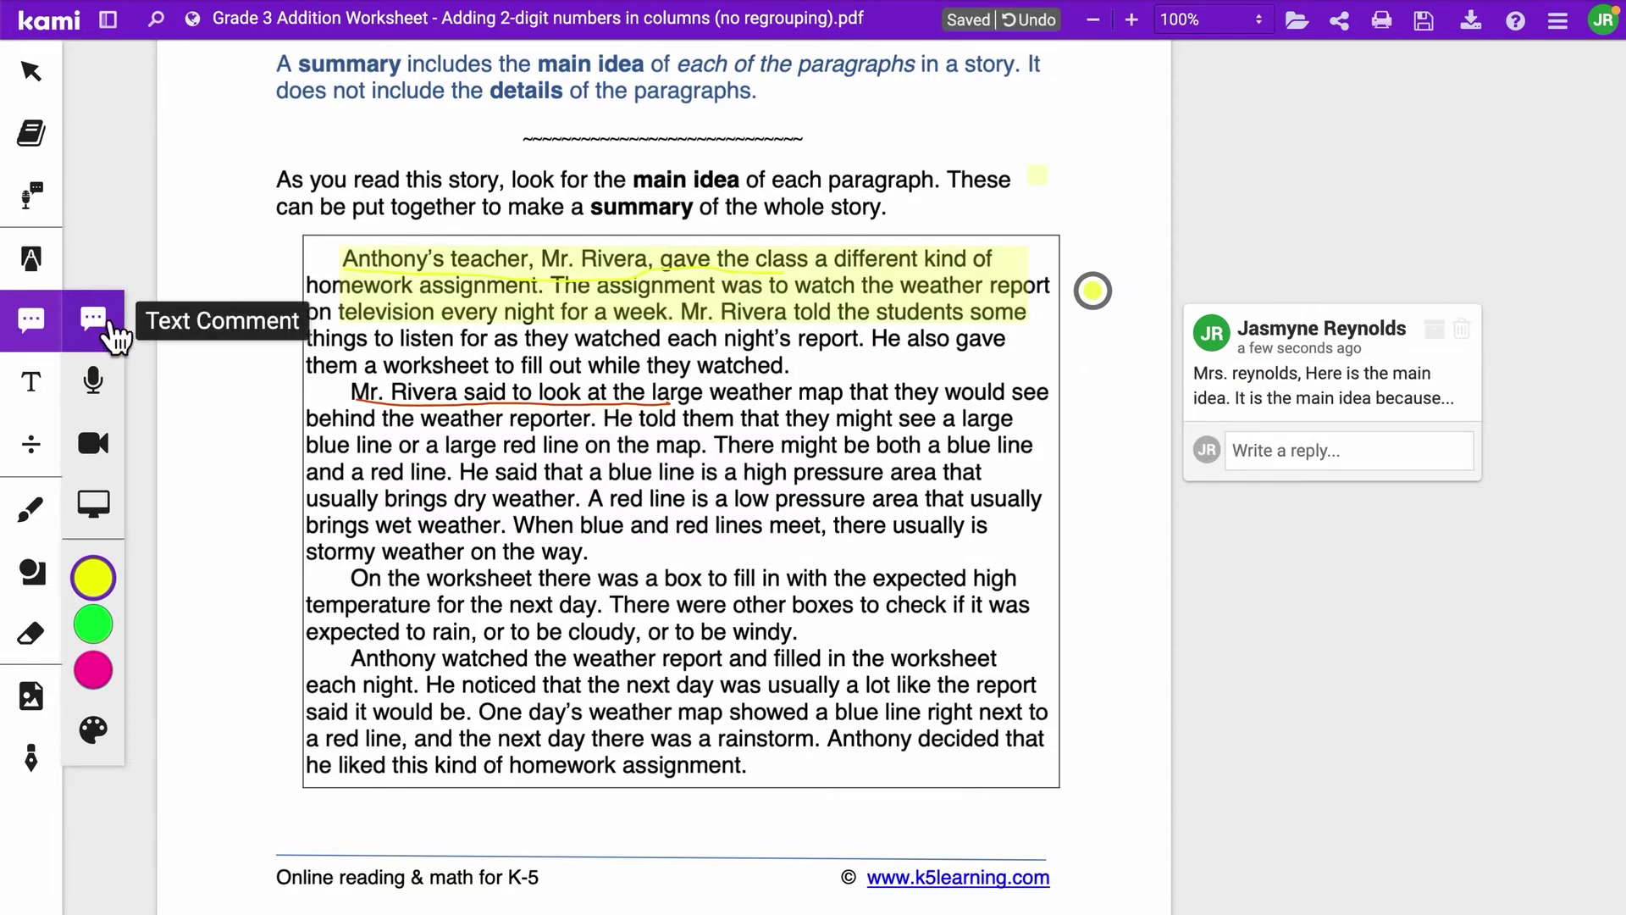
Voice-type a second comment beside the story about helping students who can't type quickly.
click(1099, 421)
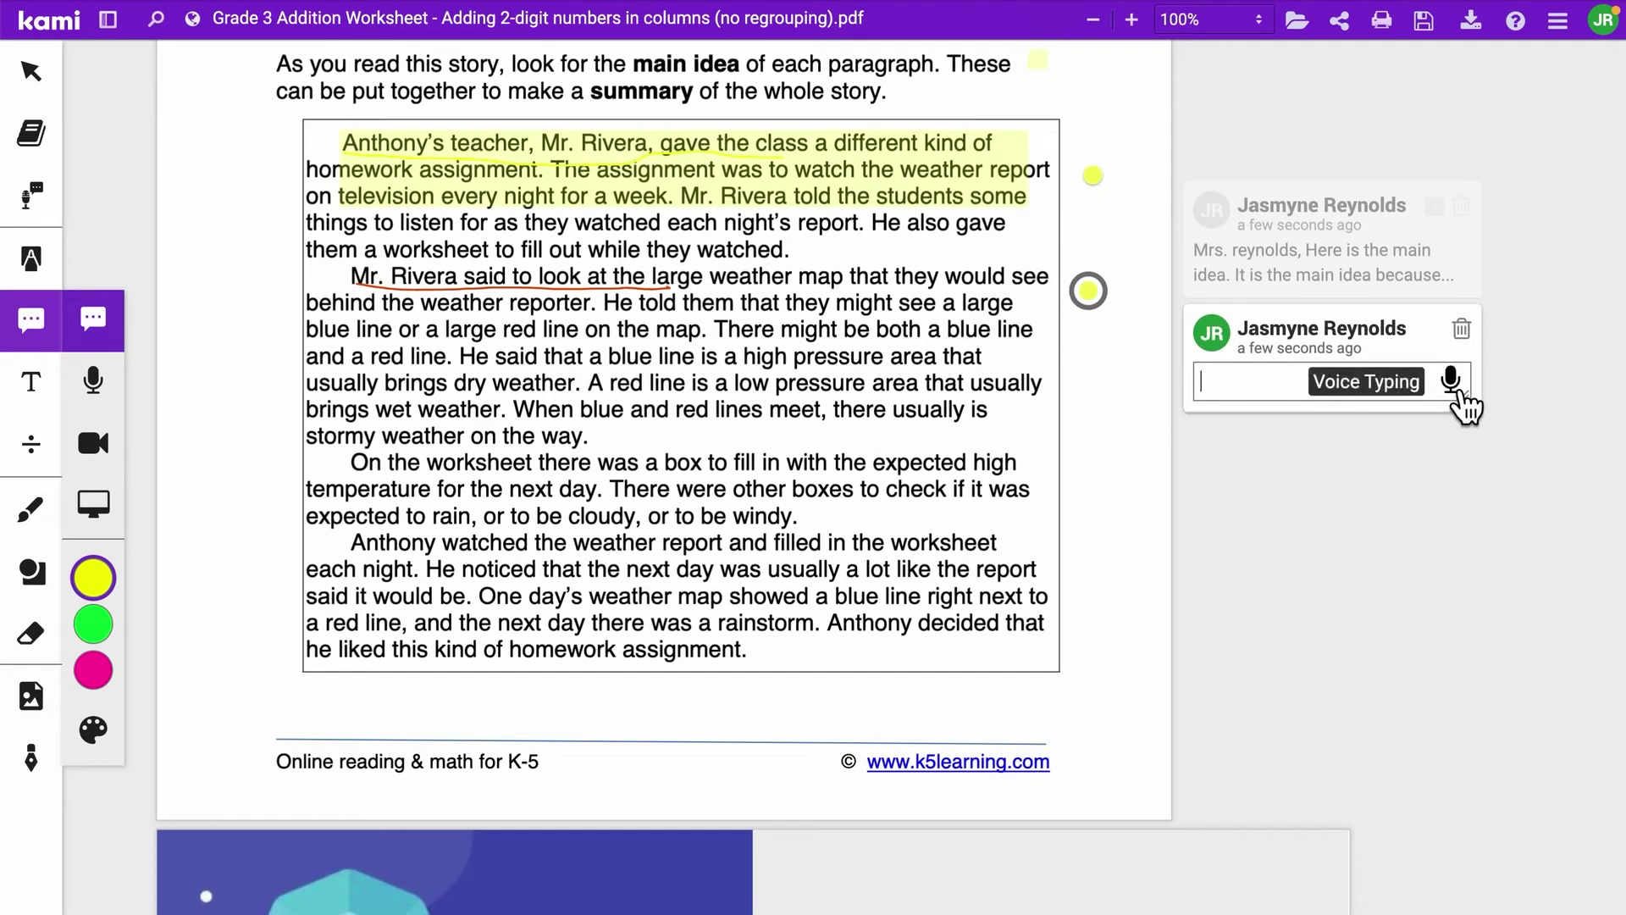
click(1451, 381)
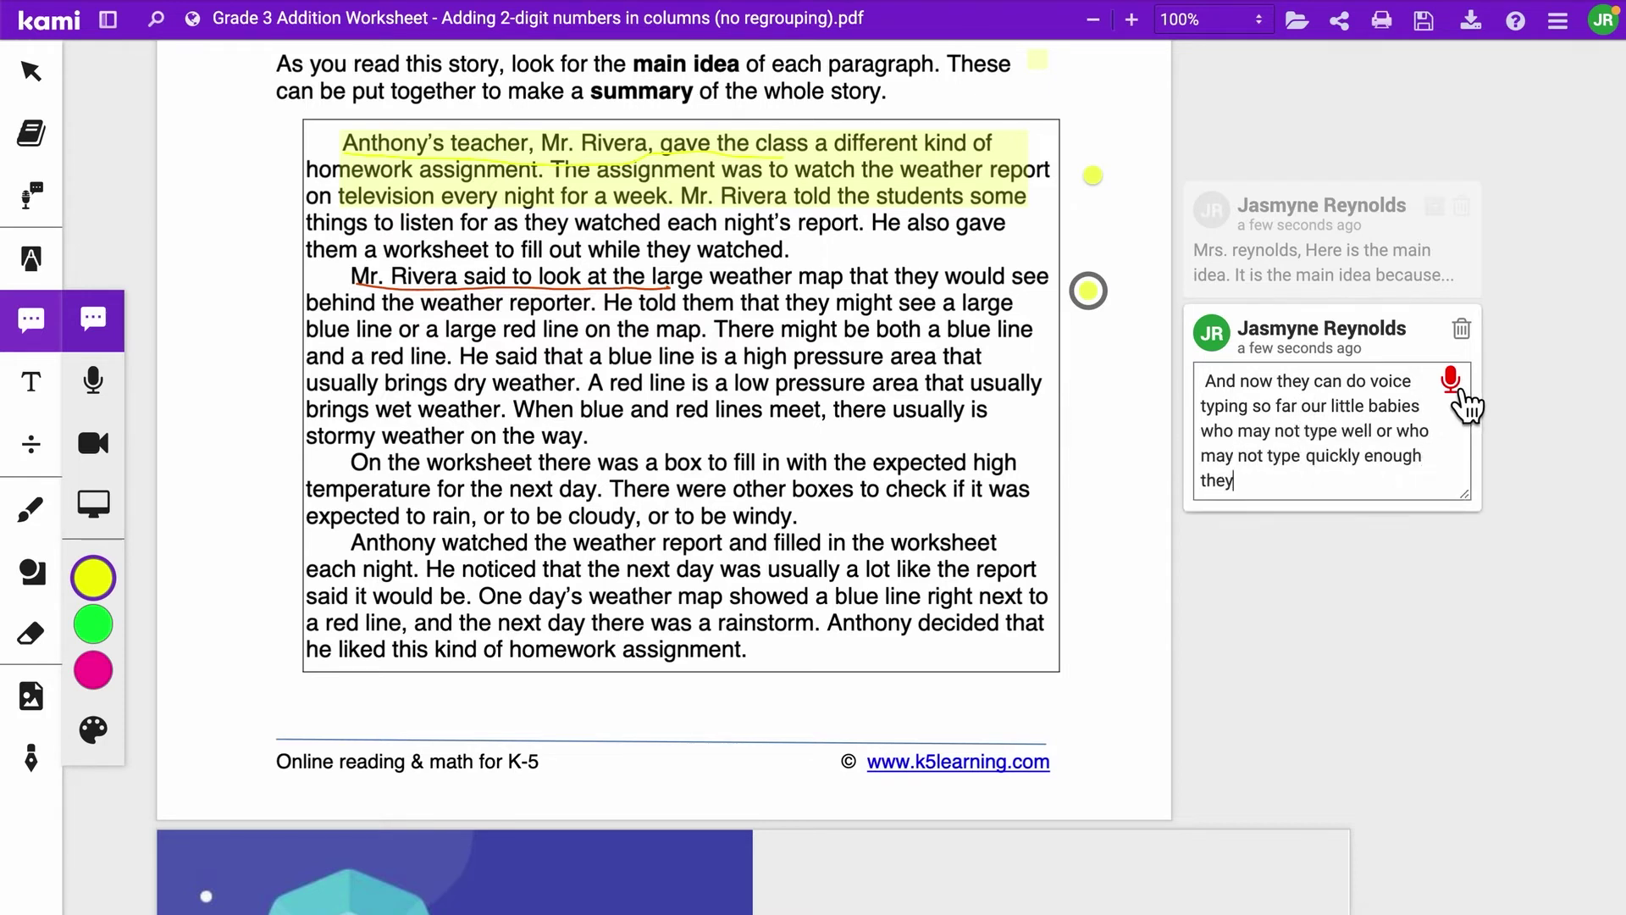
click(1451, 380)
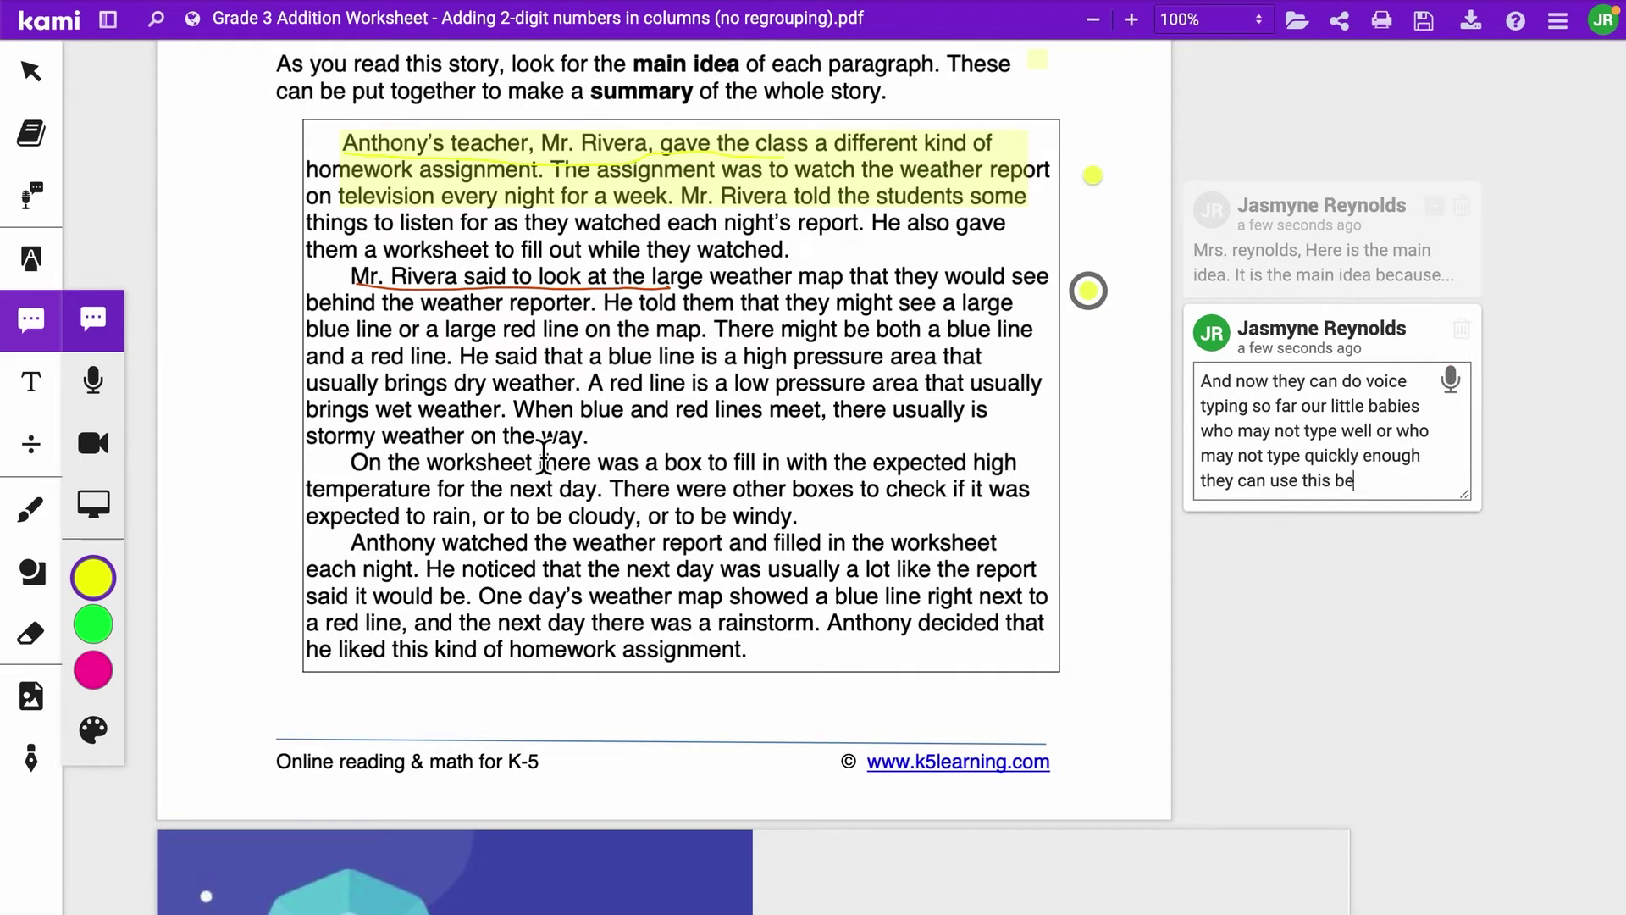
scroll(543, 458, up, 1)
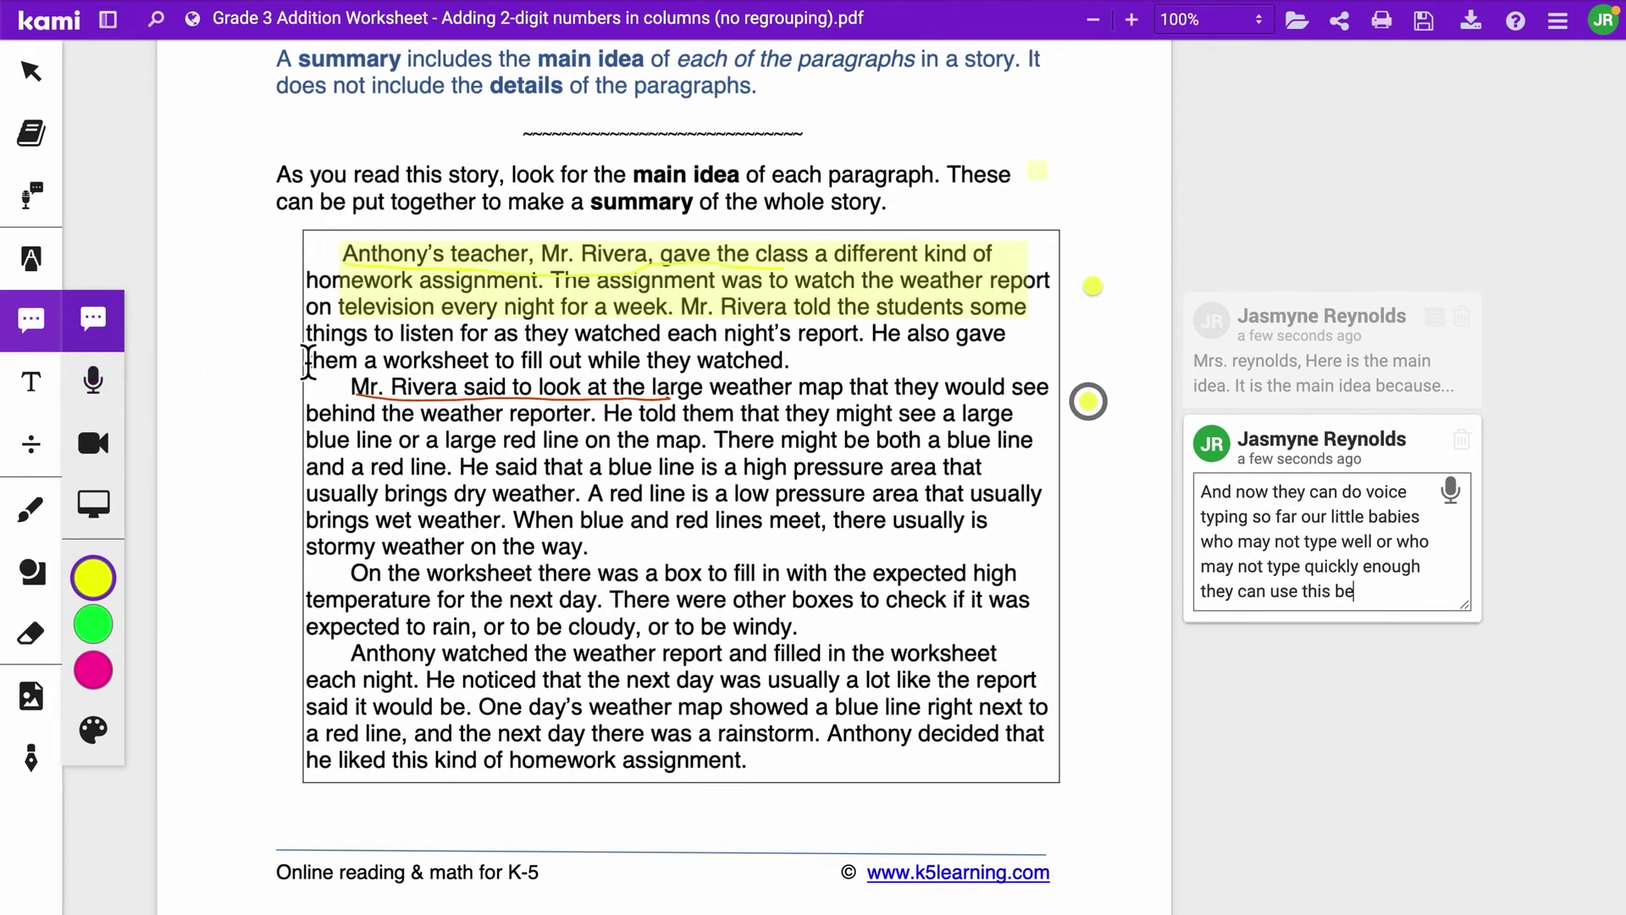
click(395, 252)
click(344, 453)
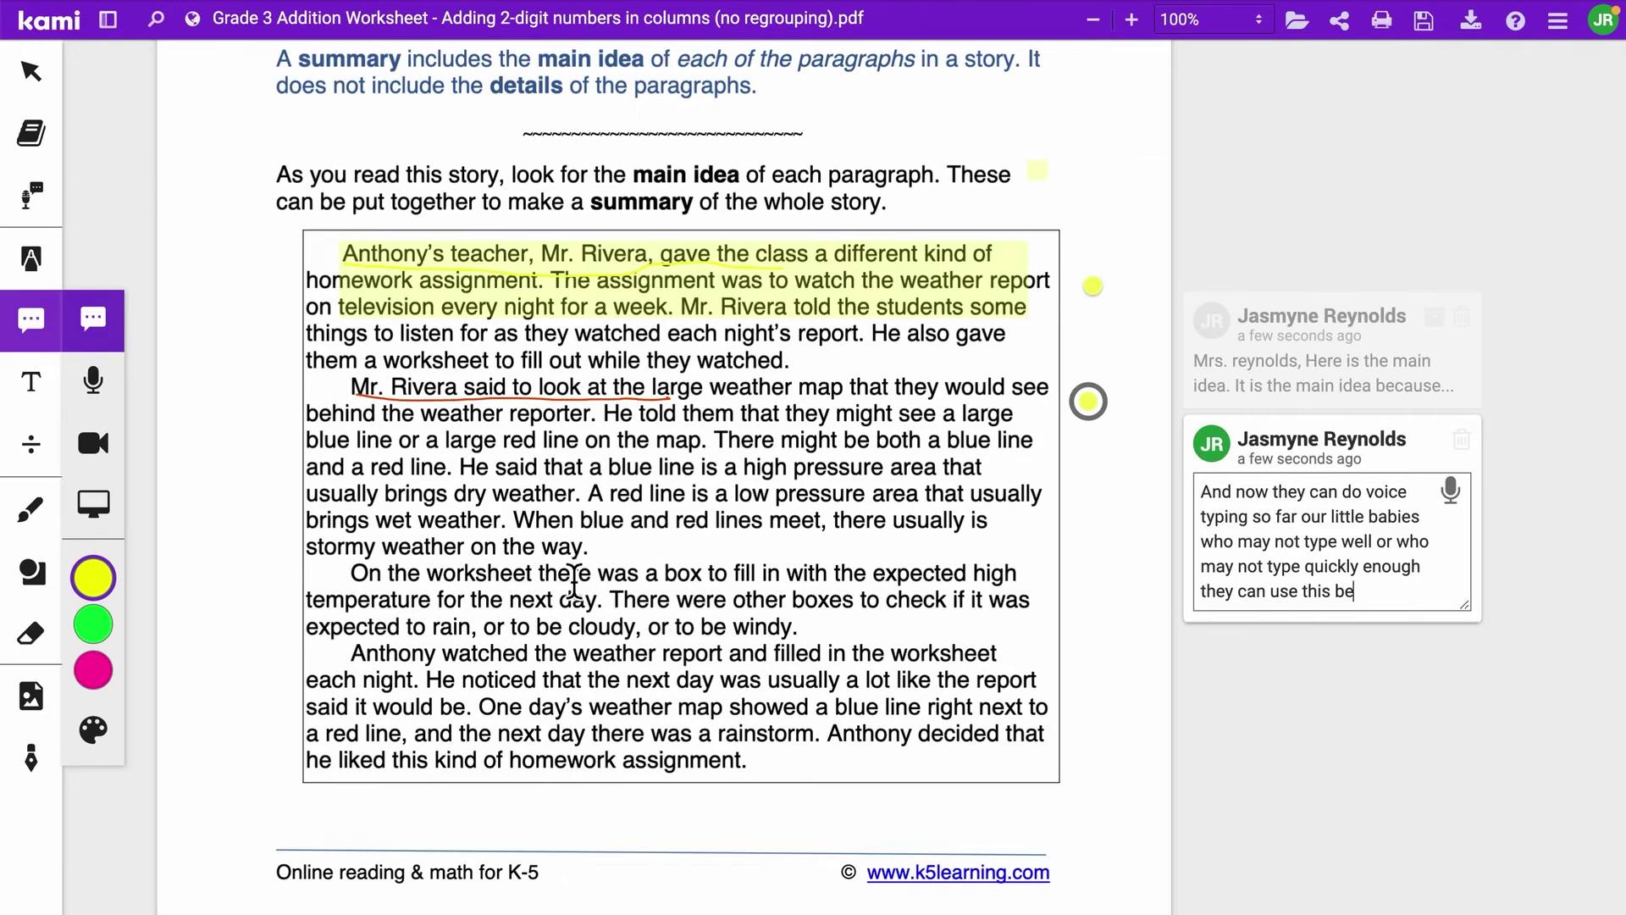